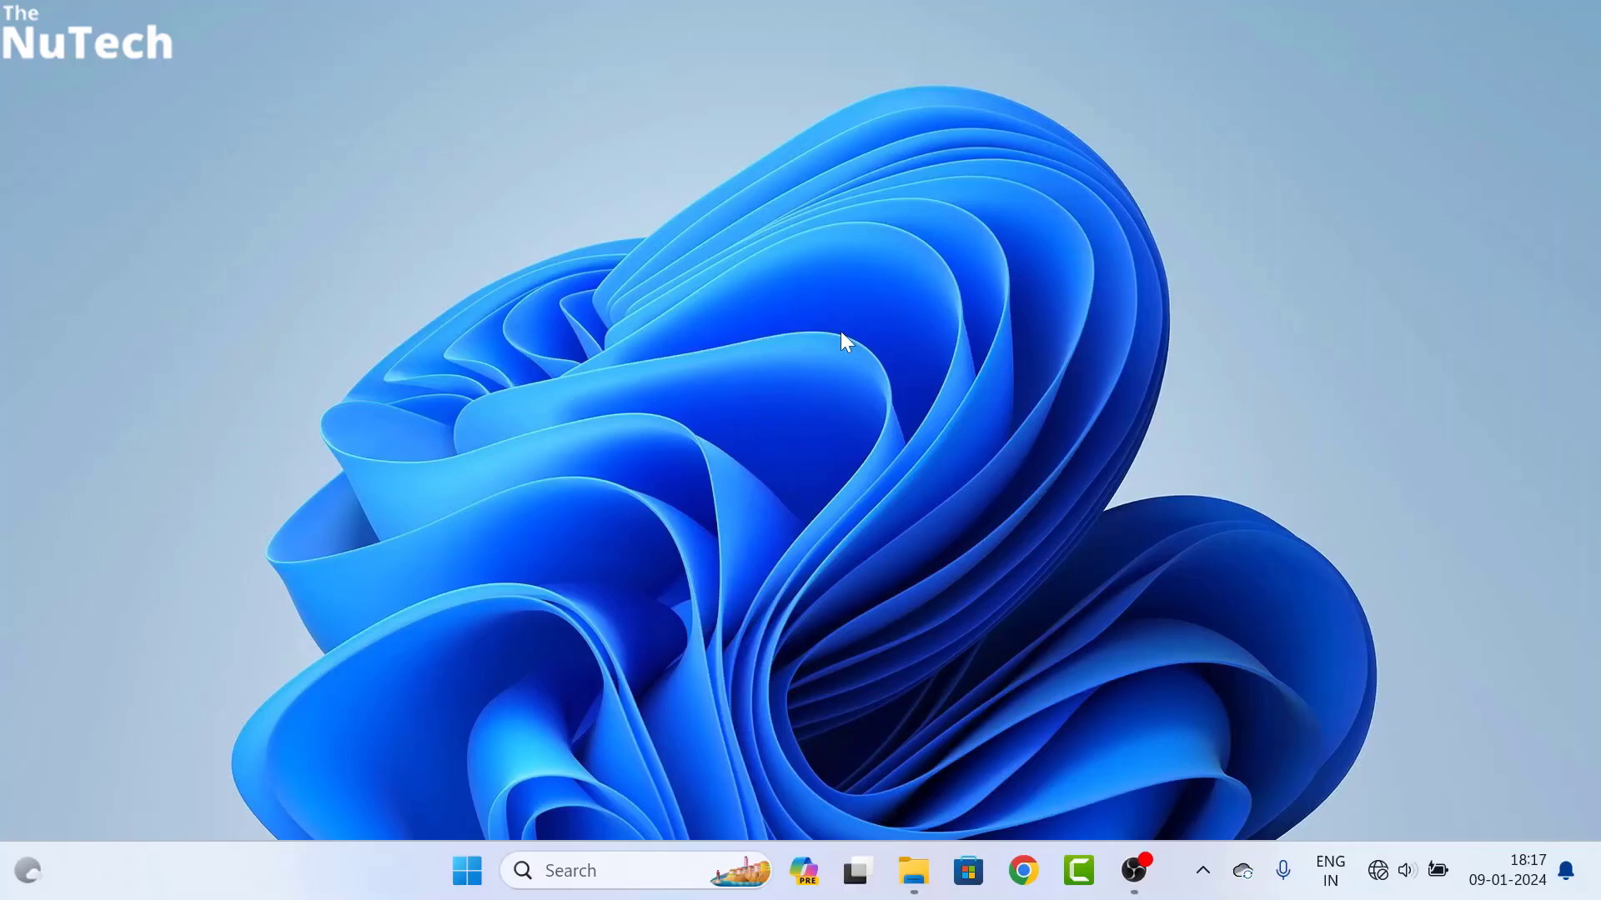
# - Open File Explorer to This PC, listing Local Disk C: and Local Disk D:
pyautogui.click(913, 872)
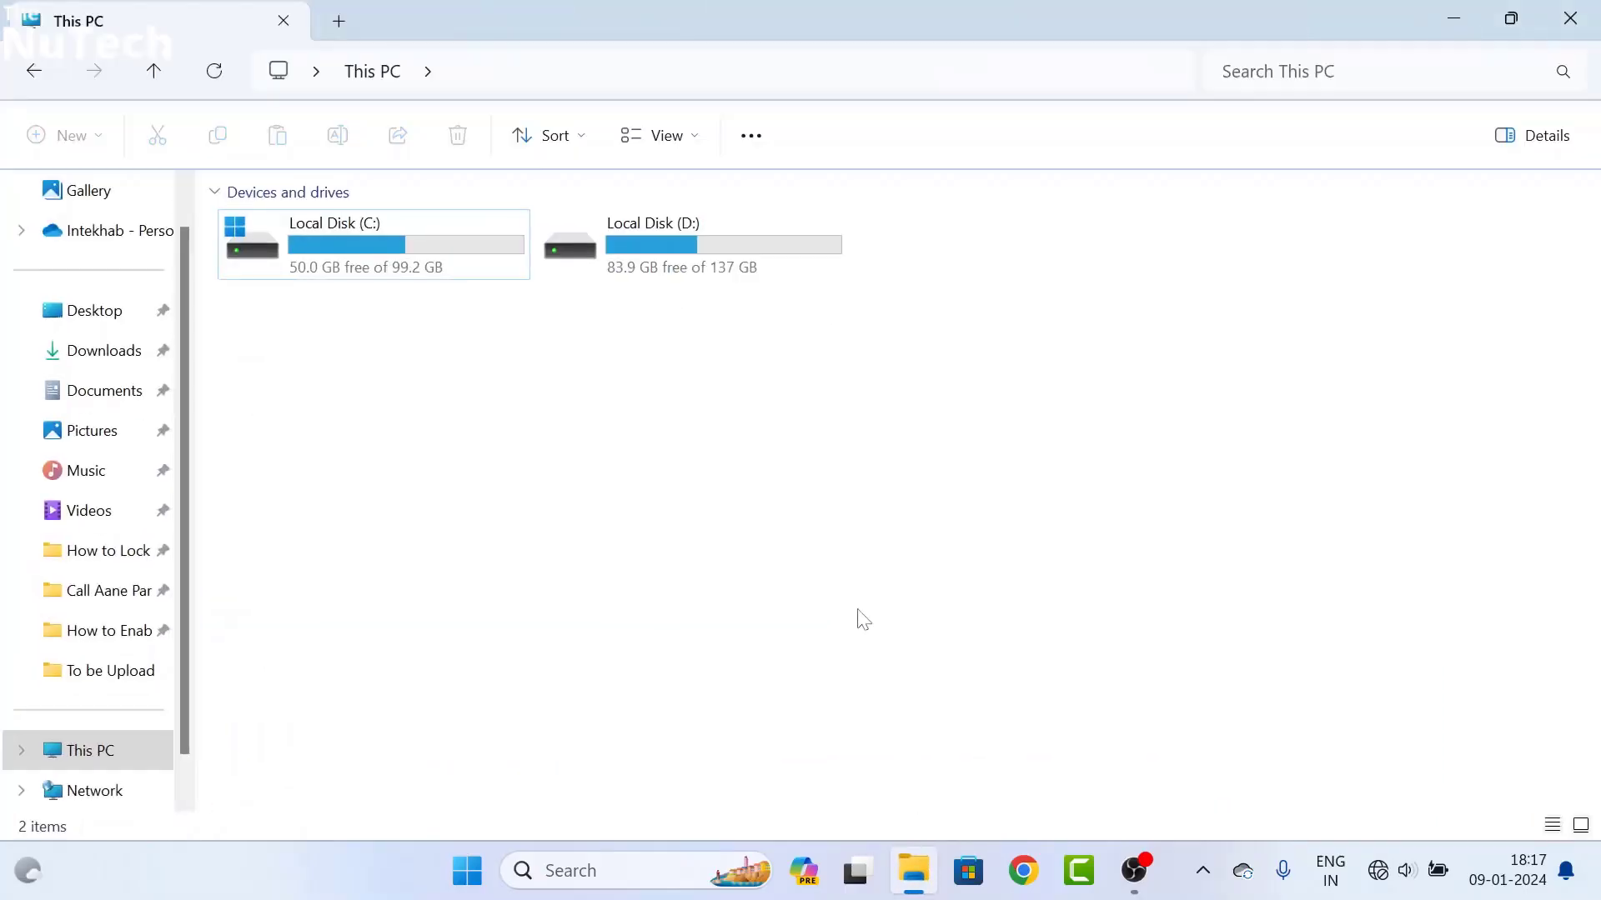
# - Turn on BitLocker for Local Disk (D:), unlocking with a password entered and confirmed
pyautogui.rightClick(672, 261)
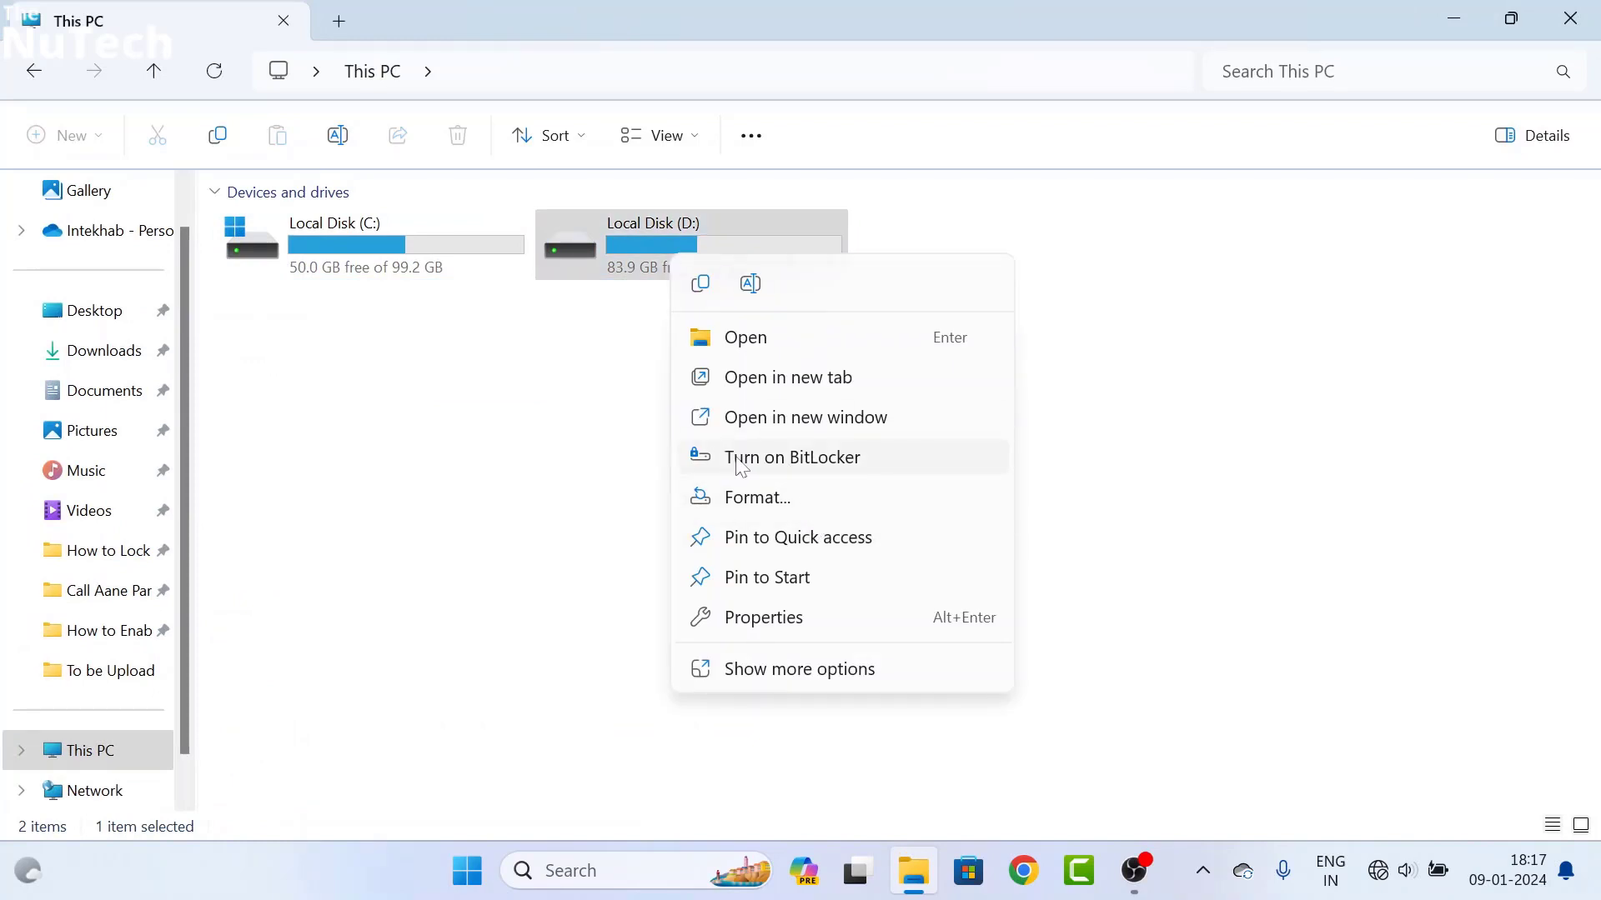
pyautogui.click(840, 458)
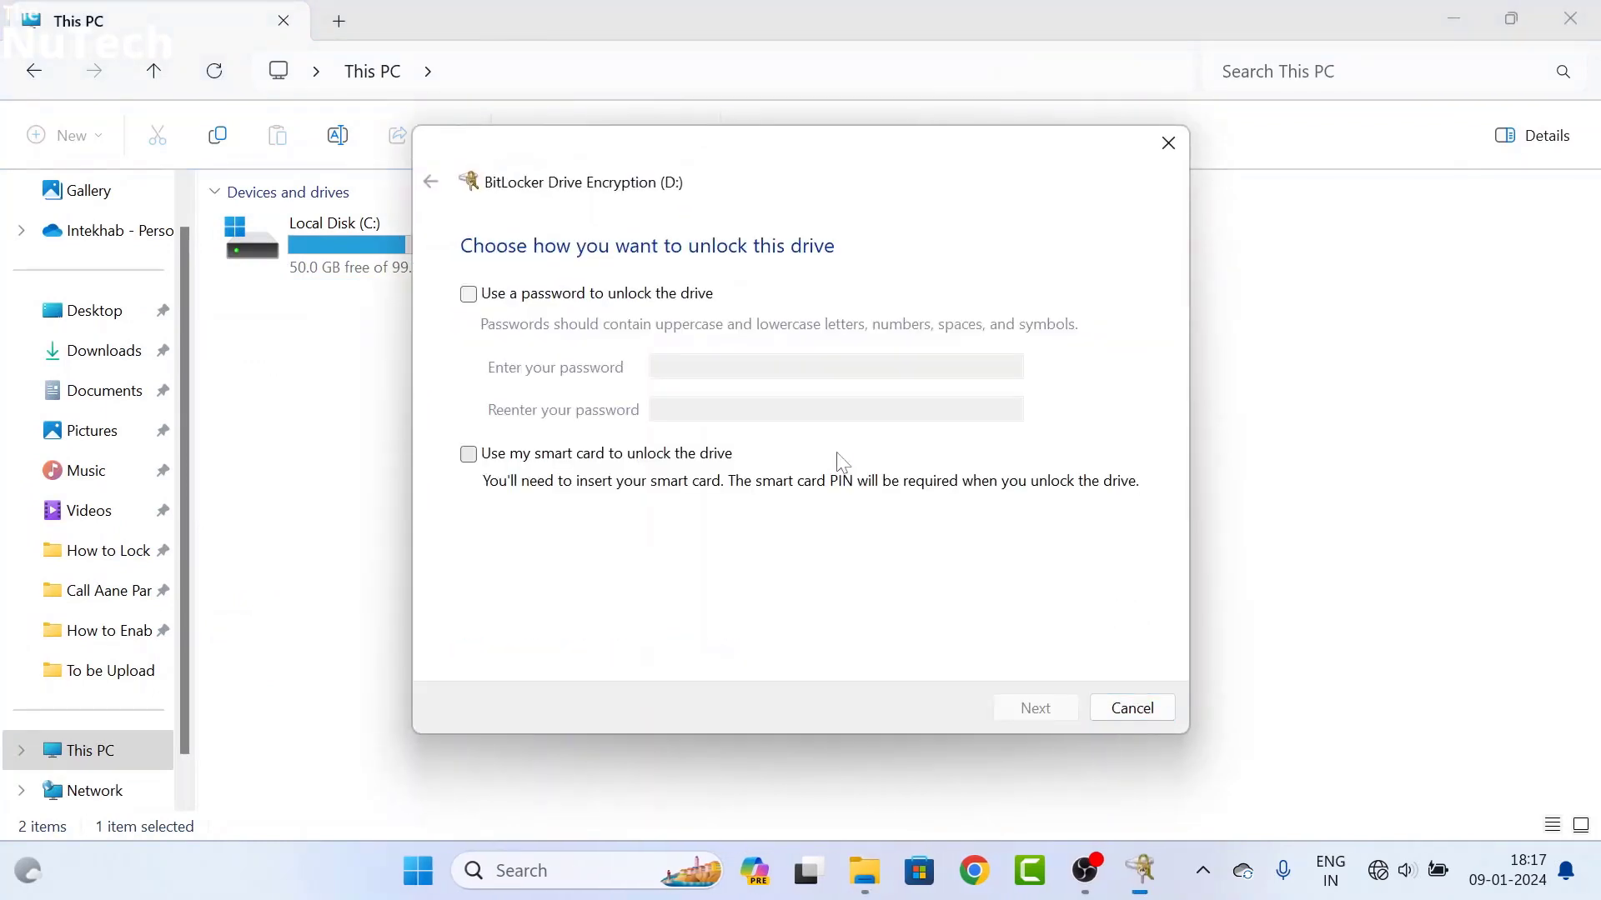
pyautogui.click(468, 294)
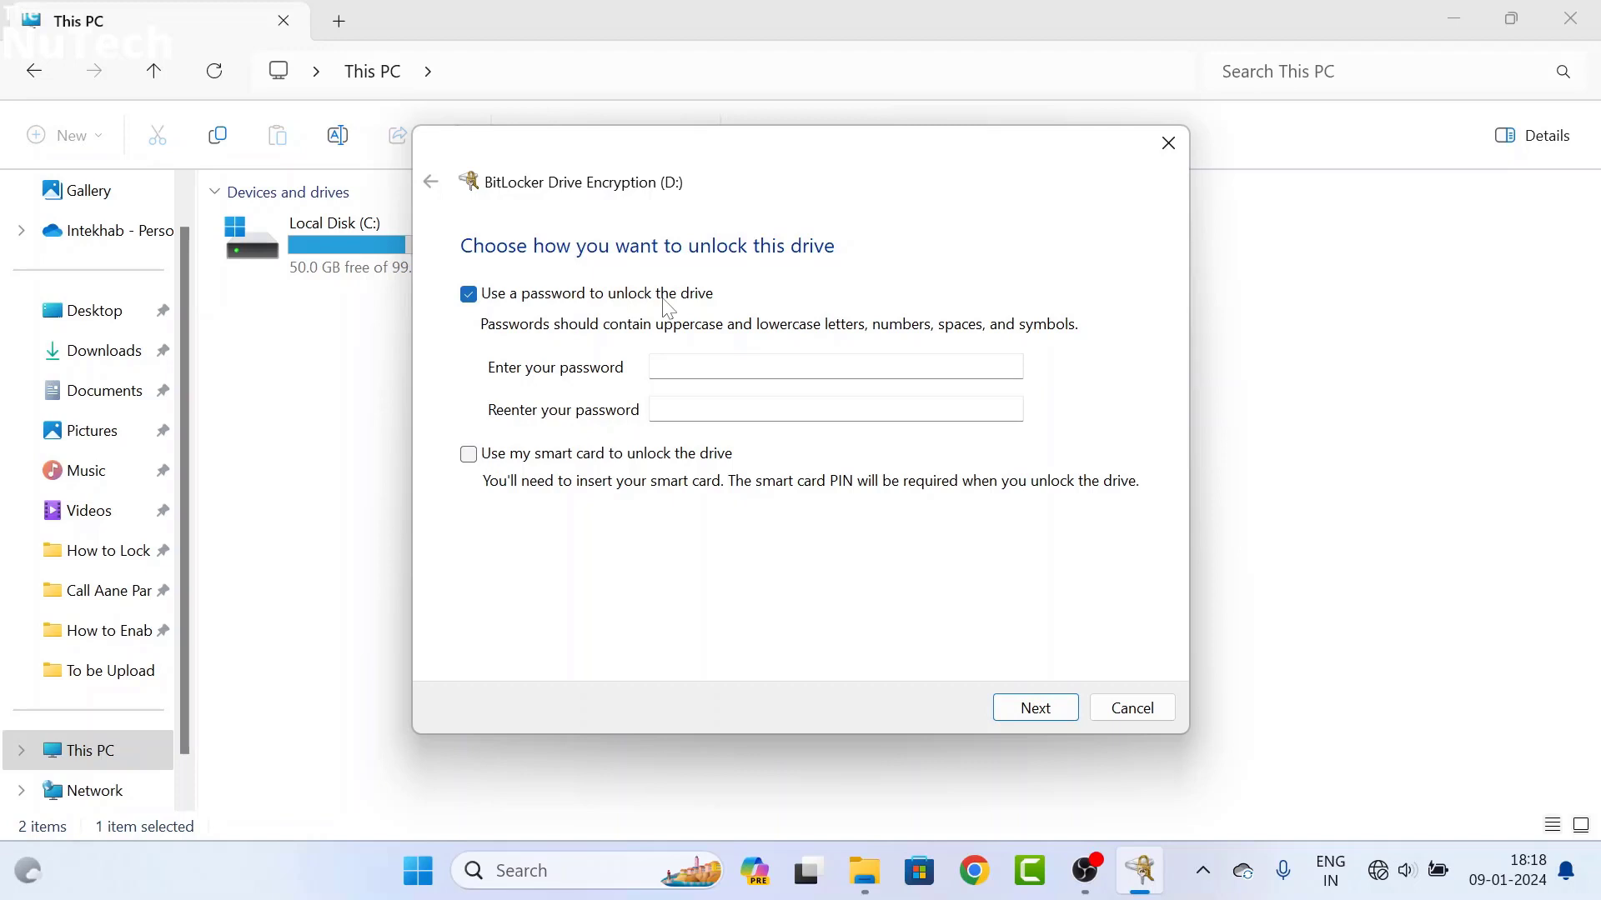
pyautogui.press('Tab')
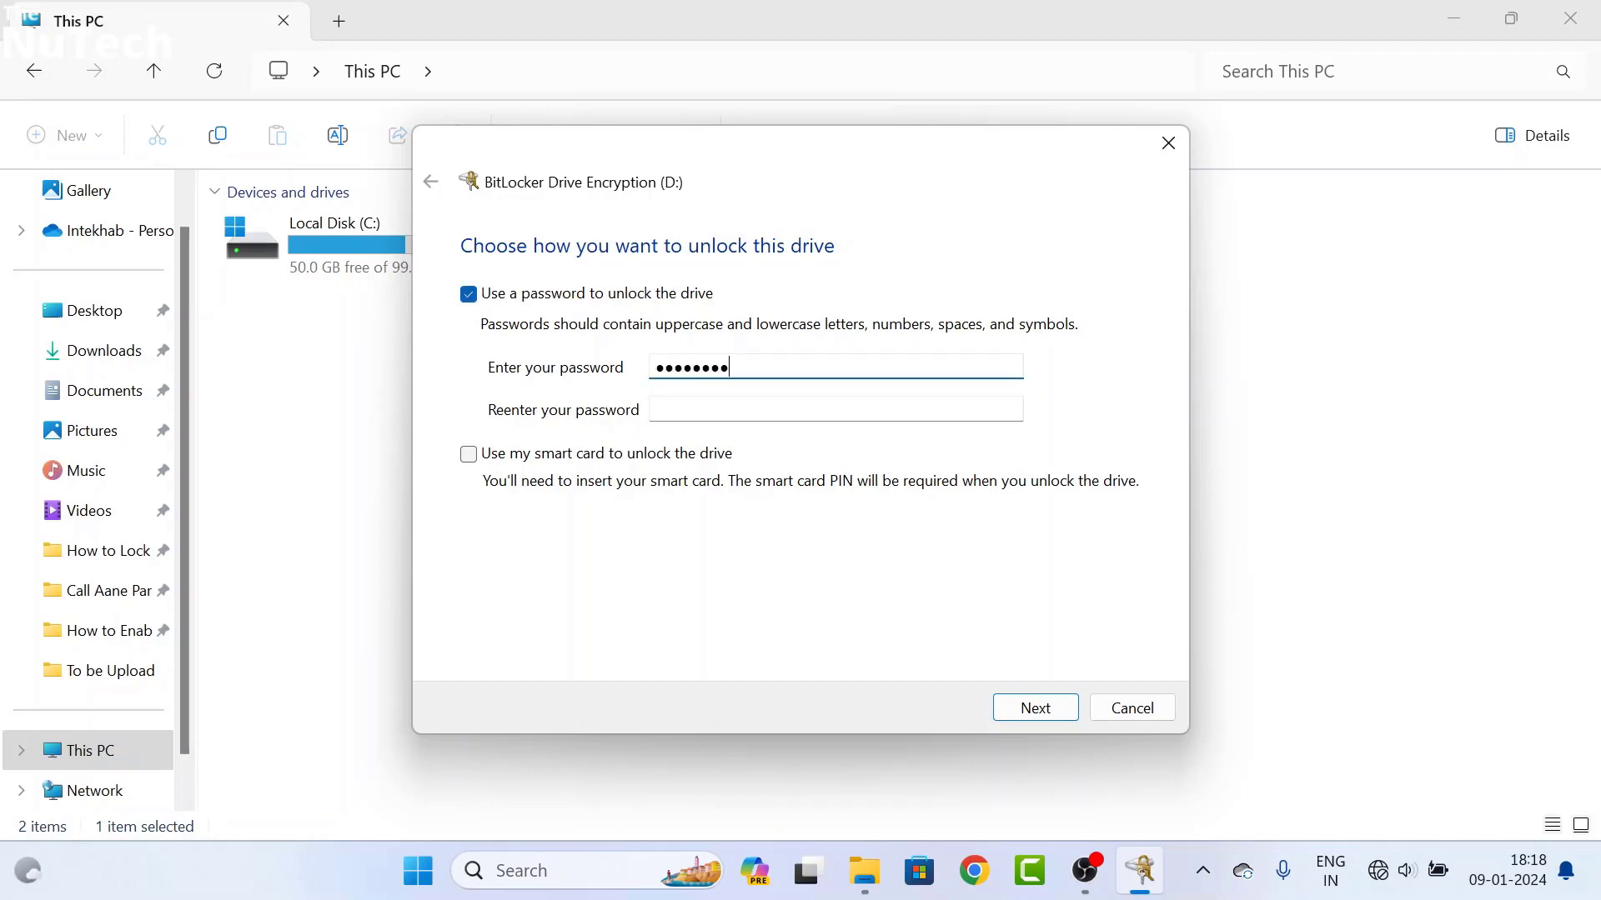
pyautogui.press('Tab')
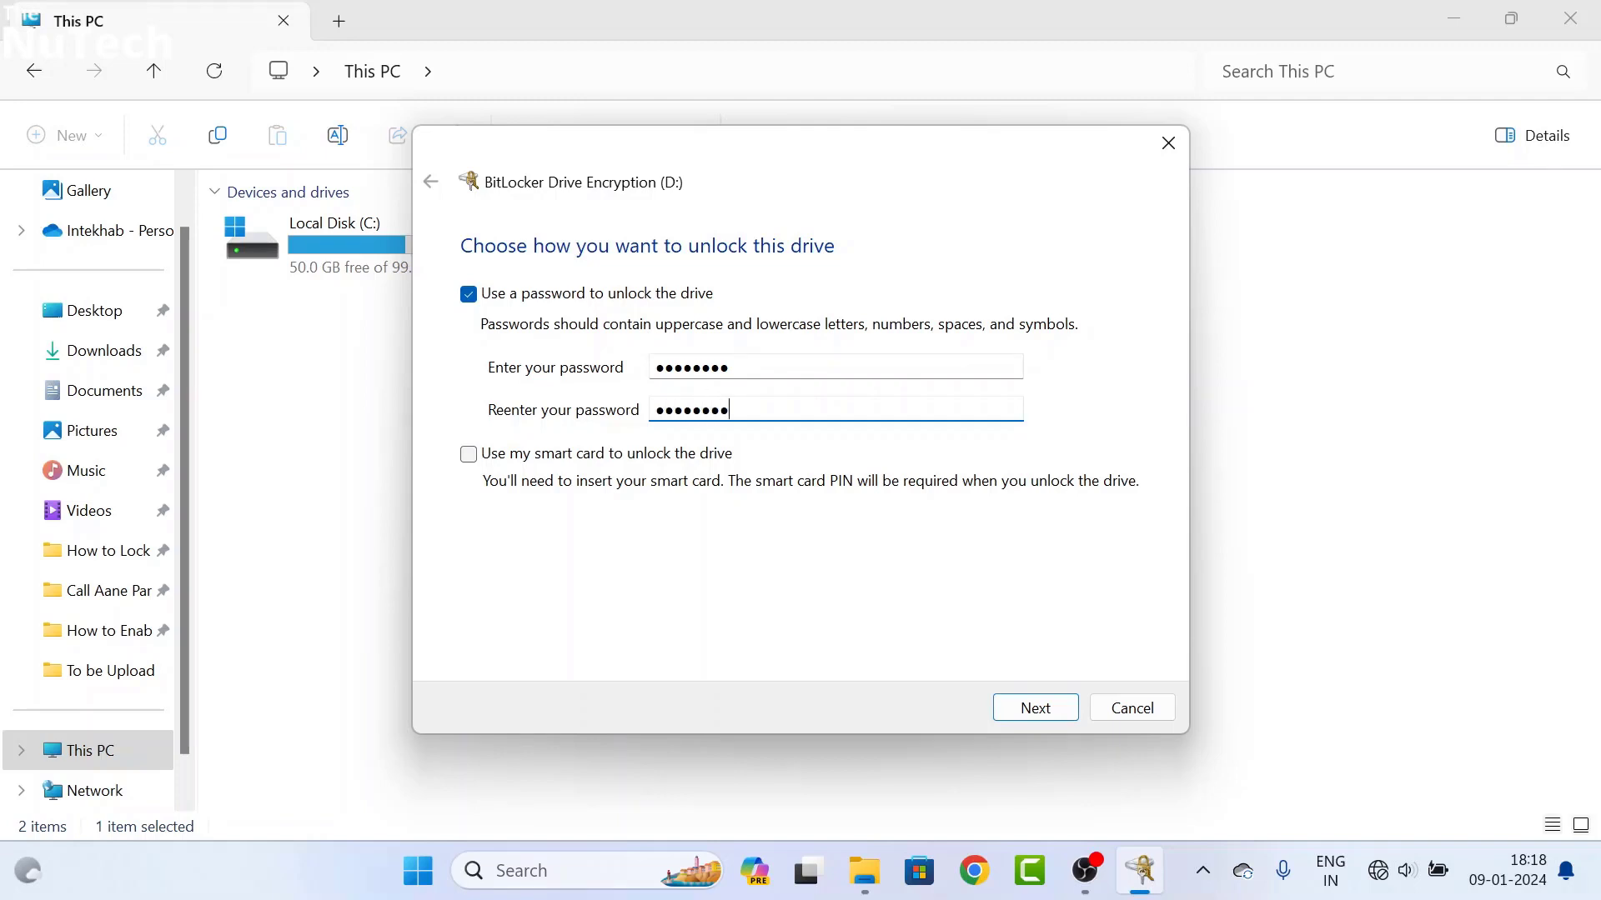
pyautogui.click(1033, 705)
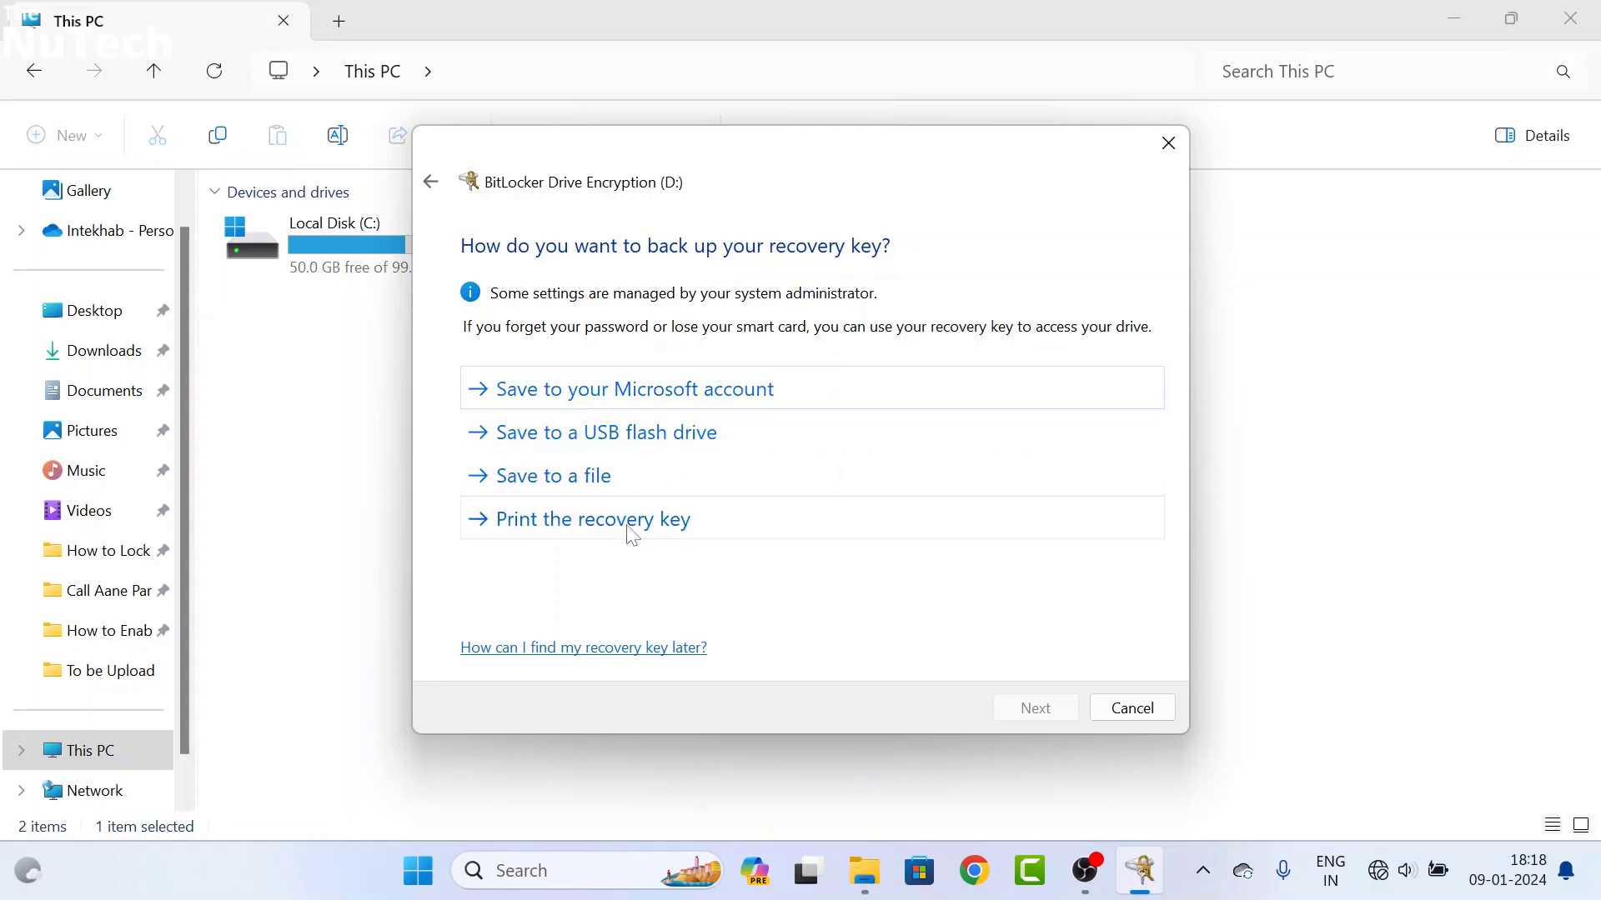
# - Save the BitLocker recovery key as a text file in Documents
pyautogui.click(578, 489)
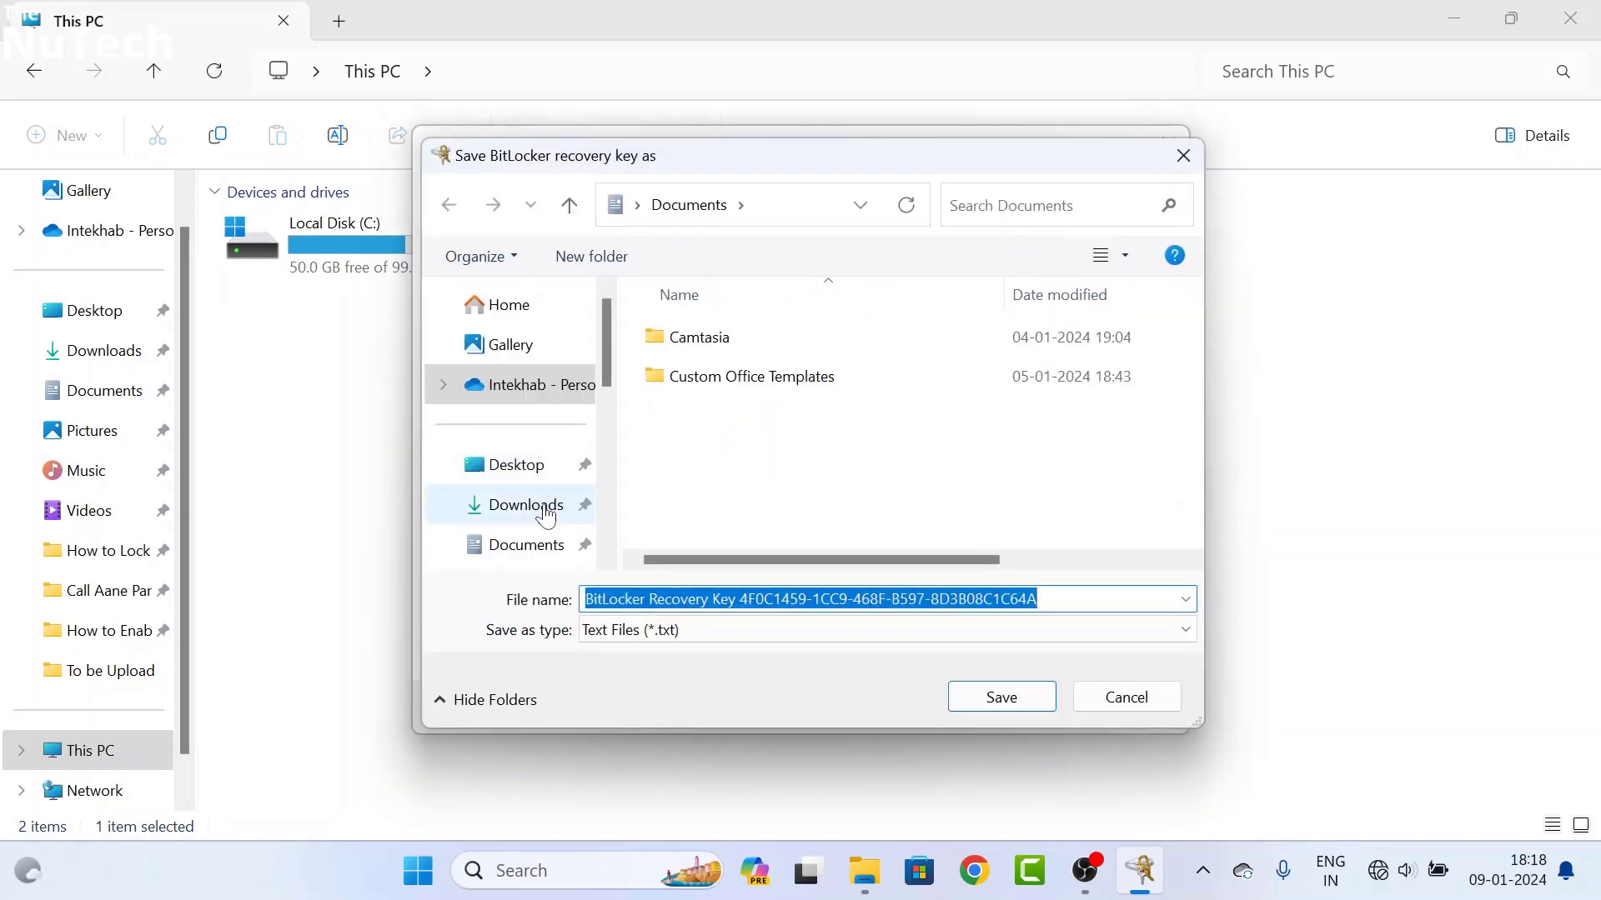
pyautogui.click(536, 552)
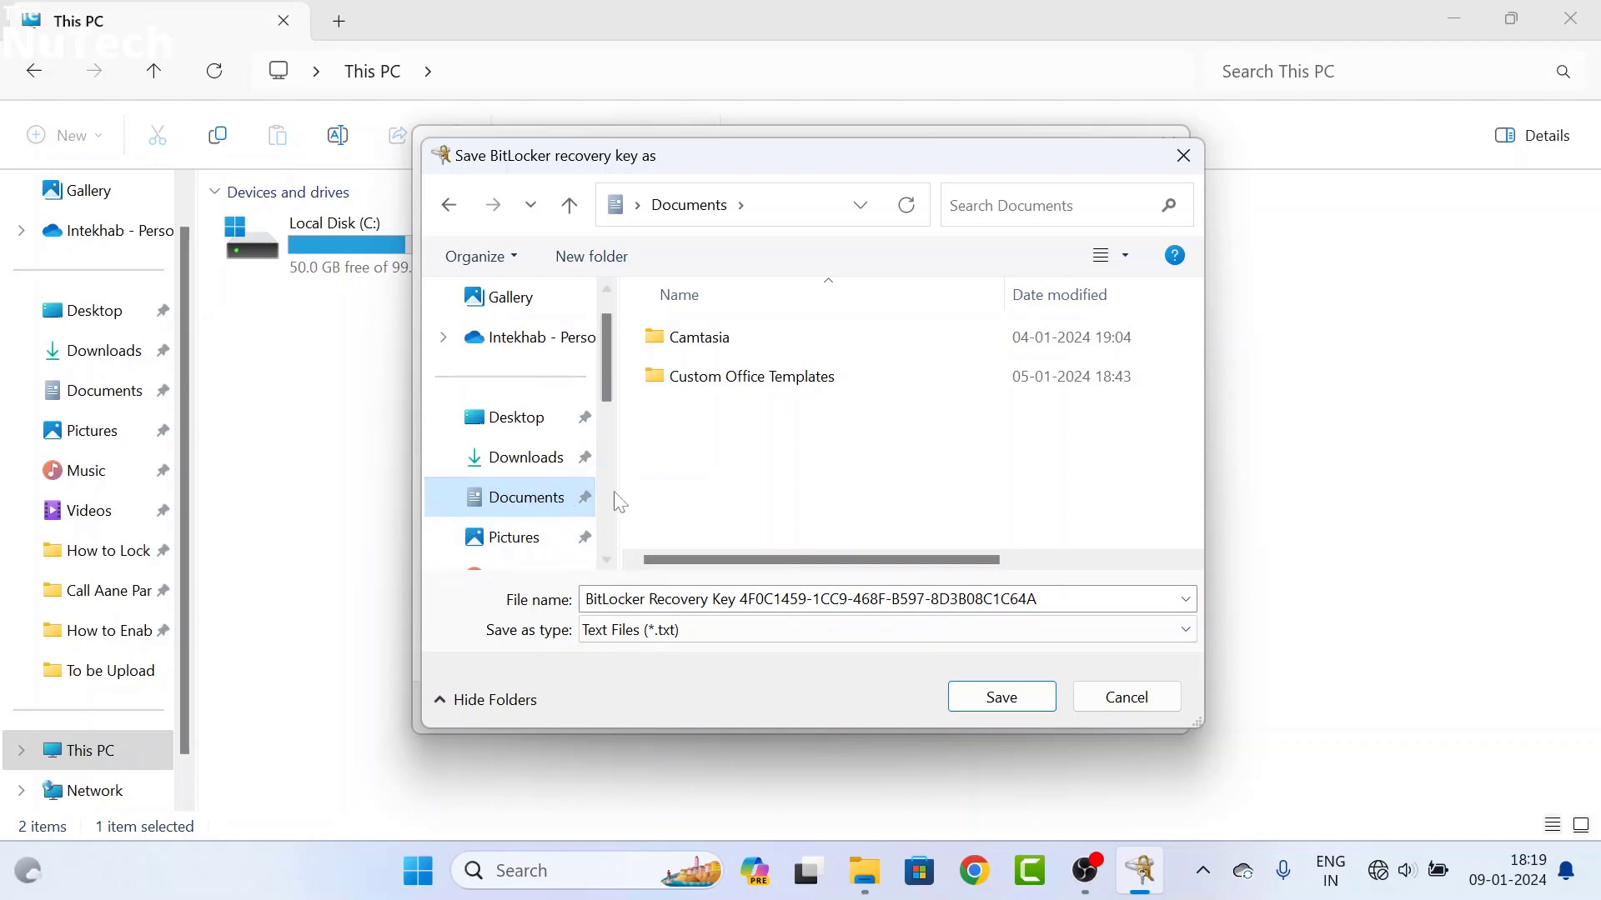
pyautogui.click(1027, 699)
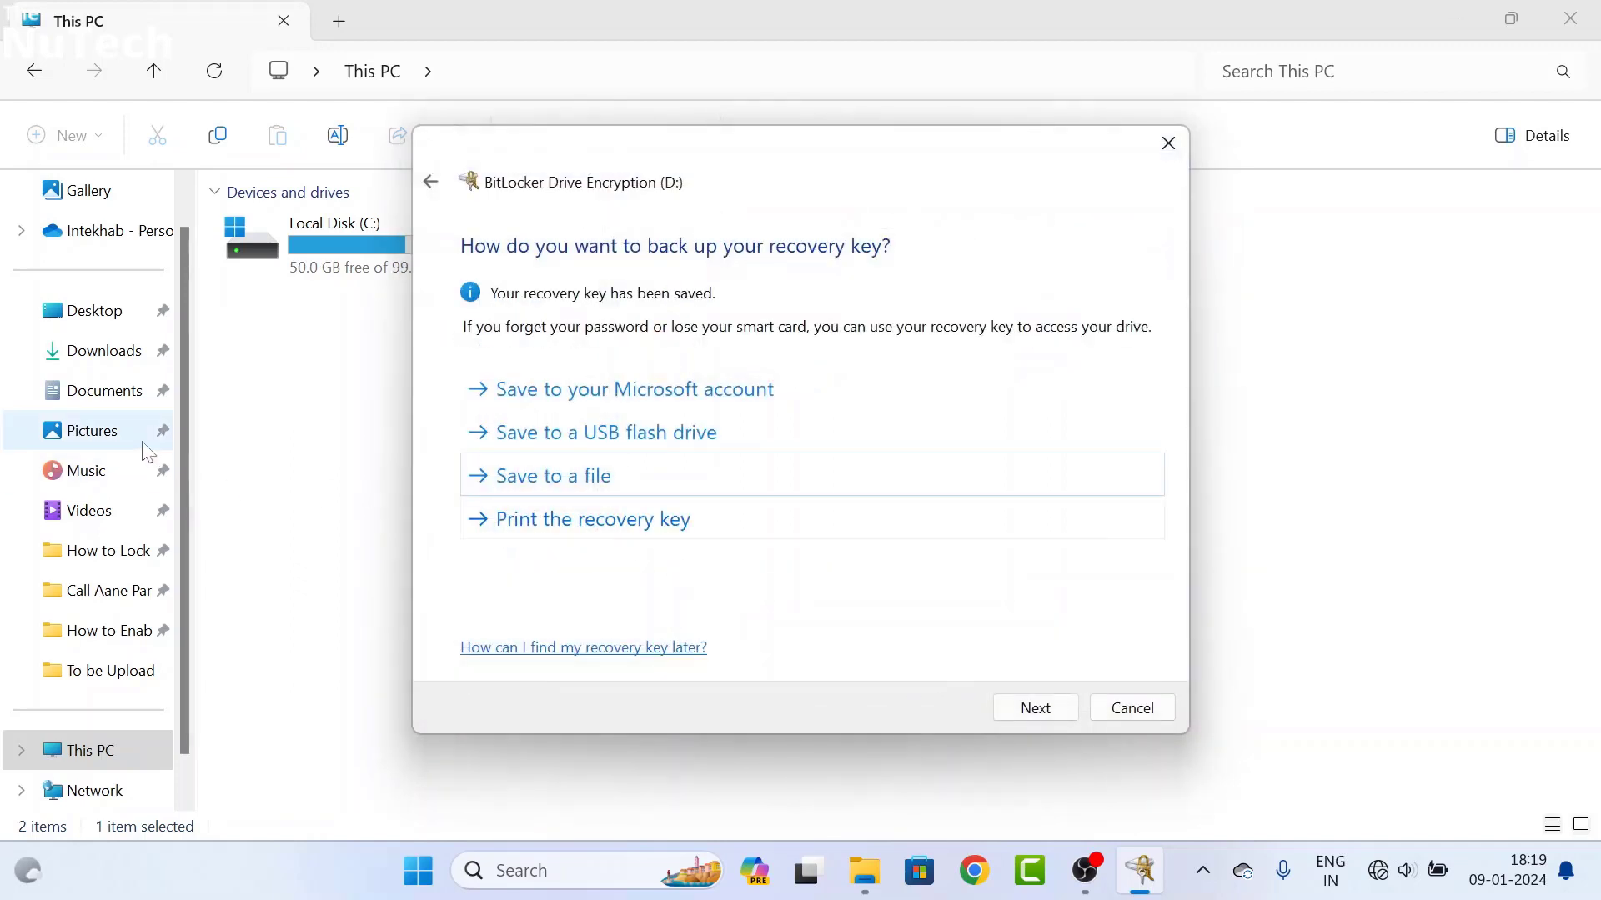
# - Check the recovery key in the saved text file, then continue the BitLocker wizard
pyautogui.click(117, 392)
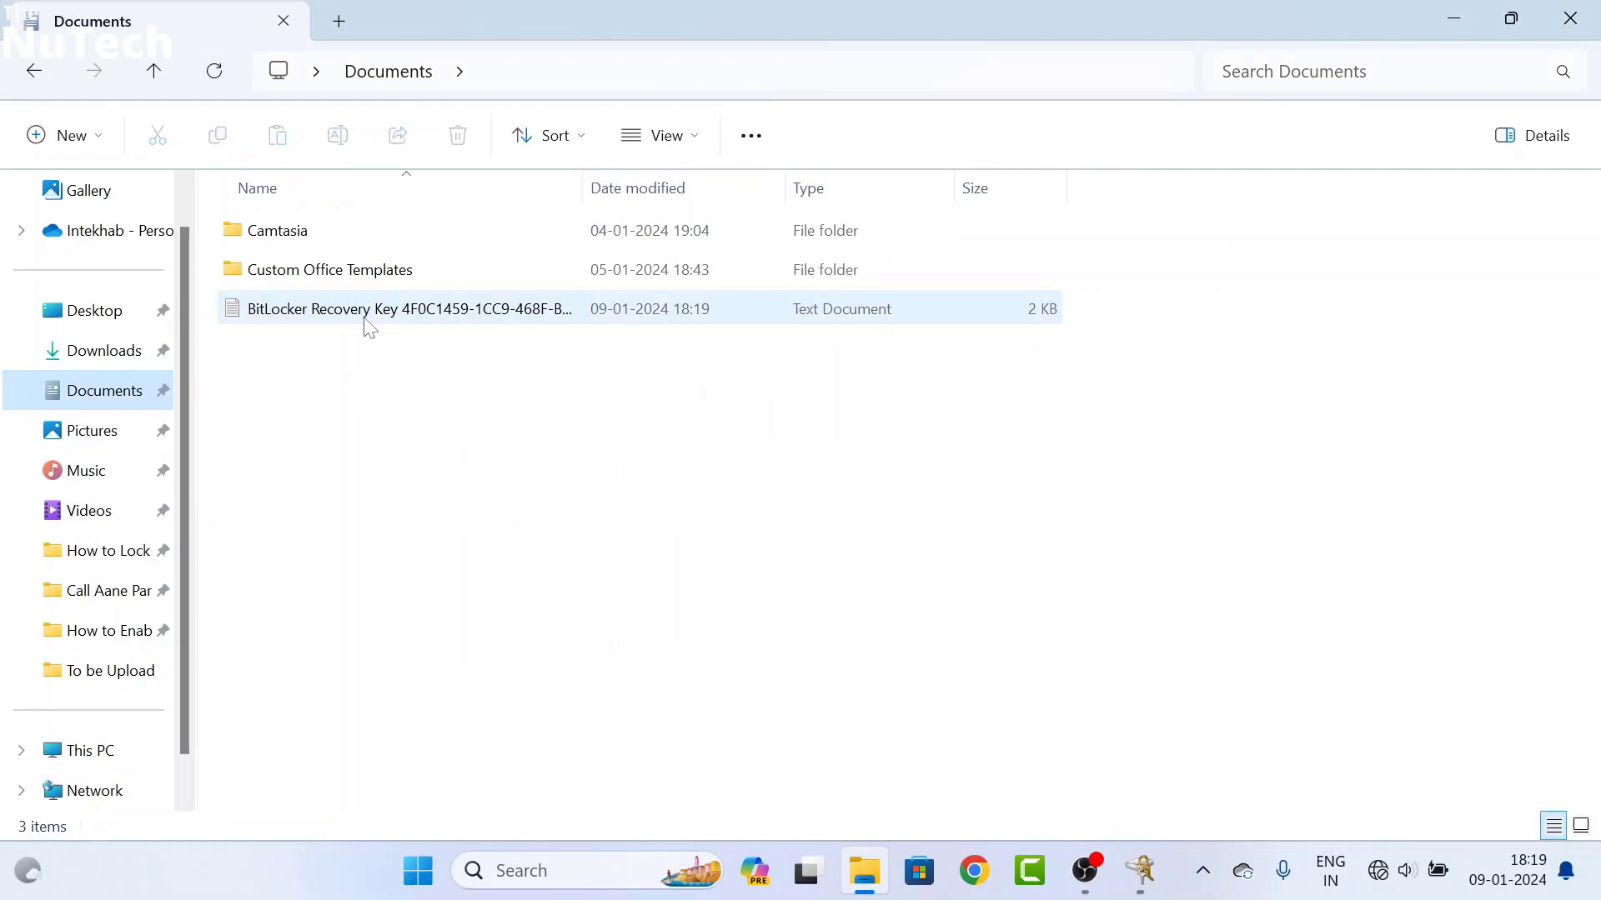
pyautogui.doubleClick(367, 316)
pyautogui.moveTo(454, 440); pyautogui.dragTo(1004, 441)
pyautogui.click(1082, 89)
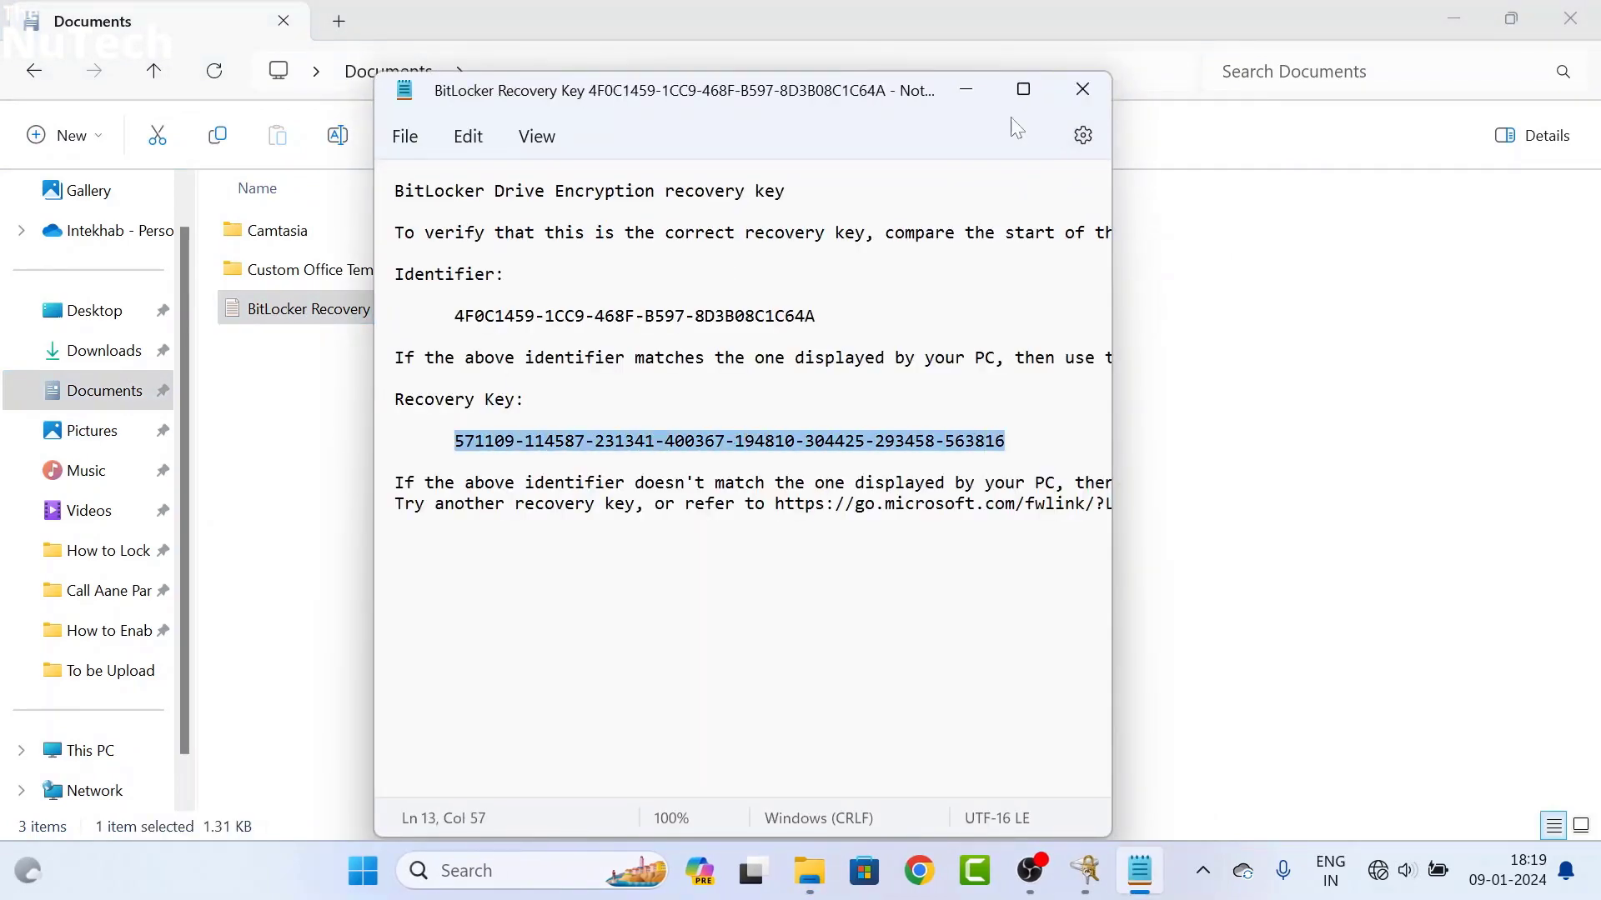
pyautogui.click(90, 750)
pyautogui.click(1134, 872)
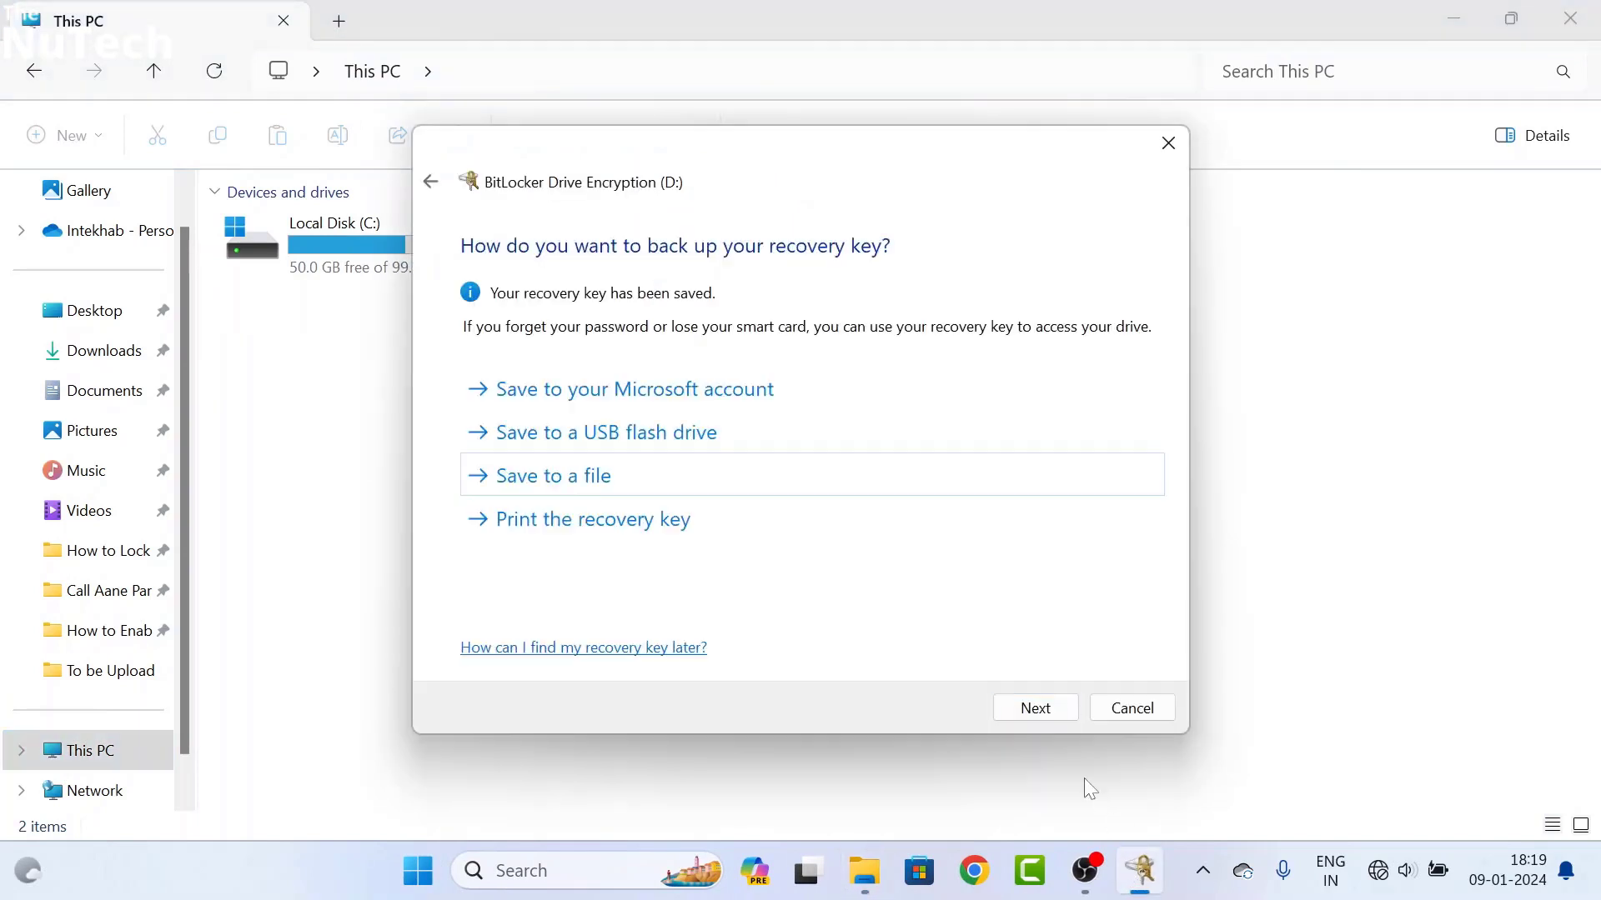
pyautogui.click(1034, 709)
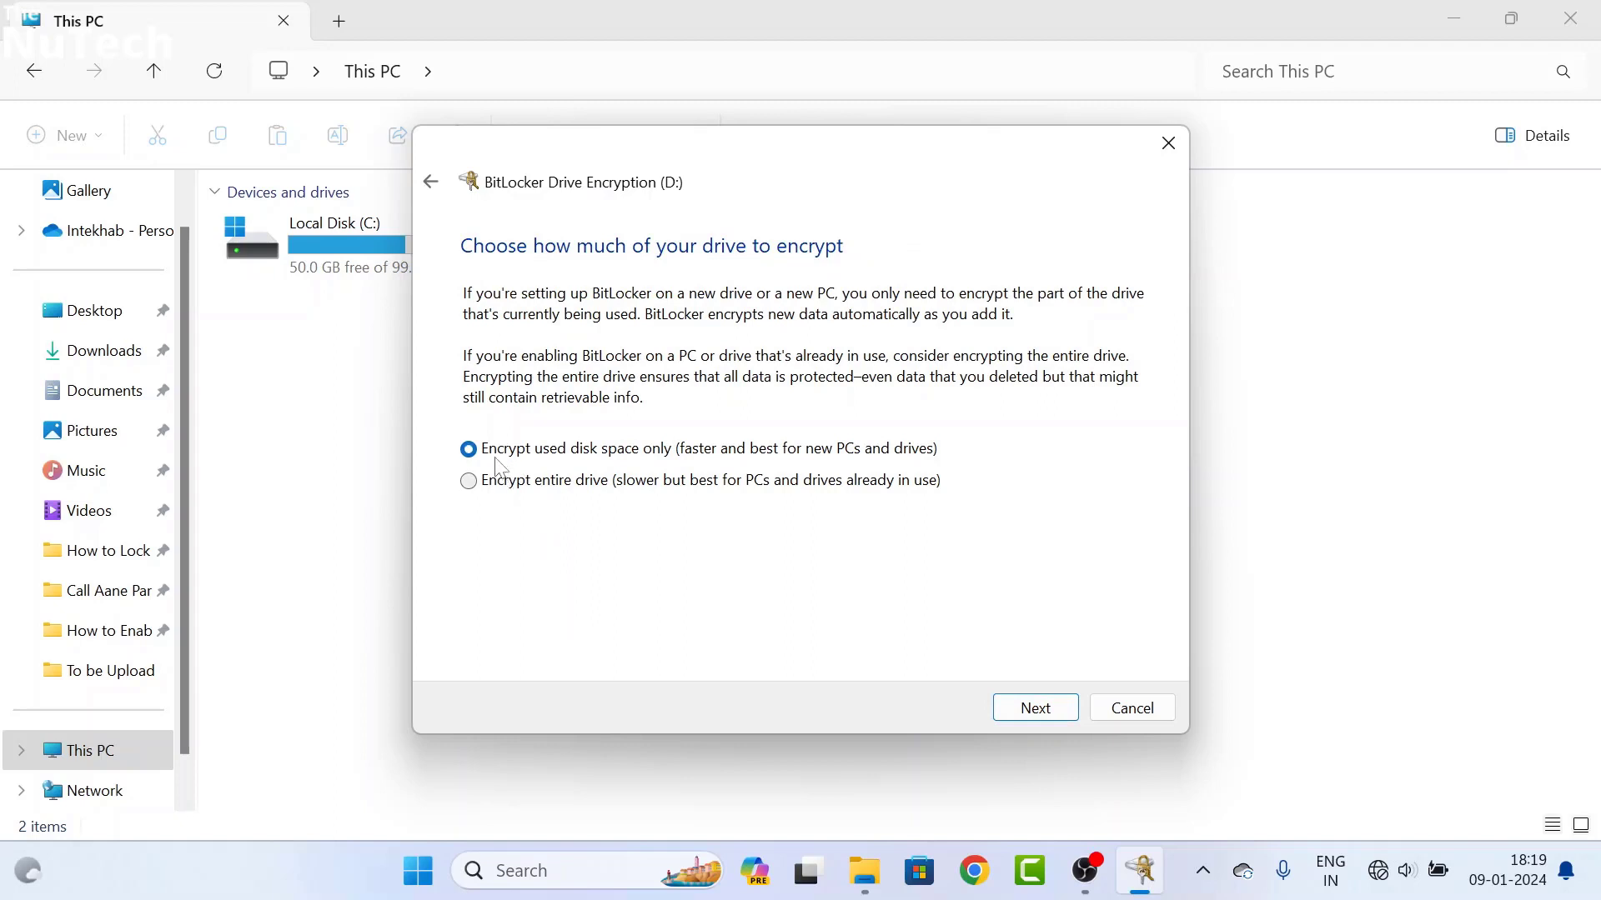
# - Encrypt the entire drive D: using the new encryption mode
pyautogui.moveTo(741, 172); pyautogui.dragTo(730, 325)
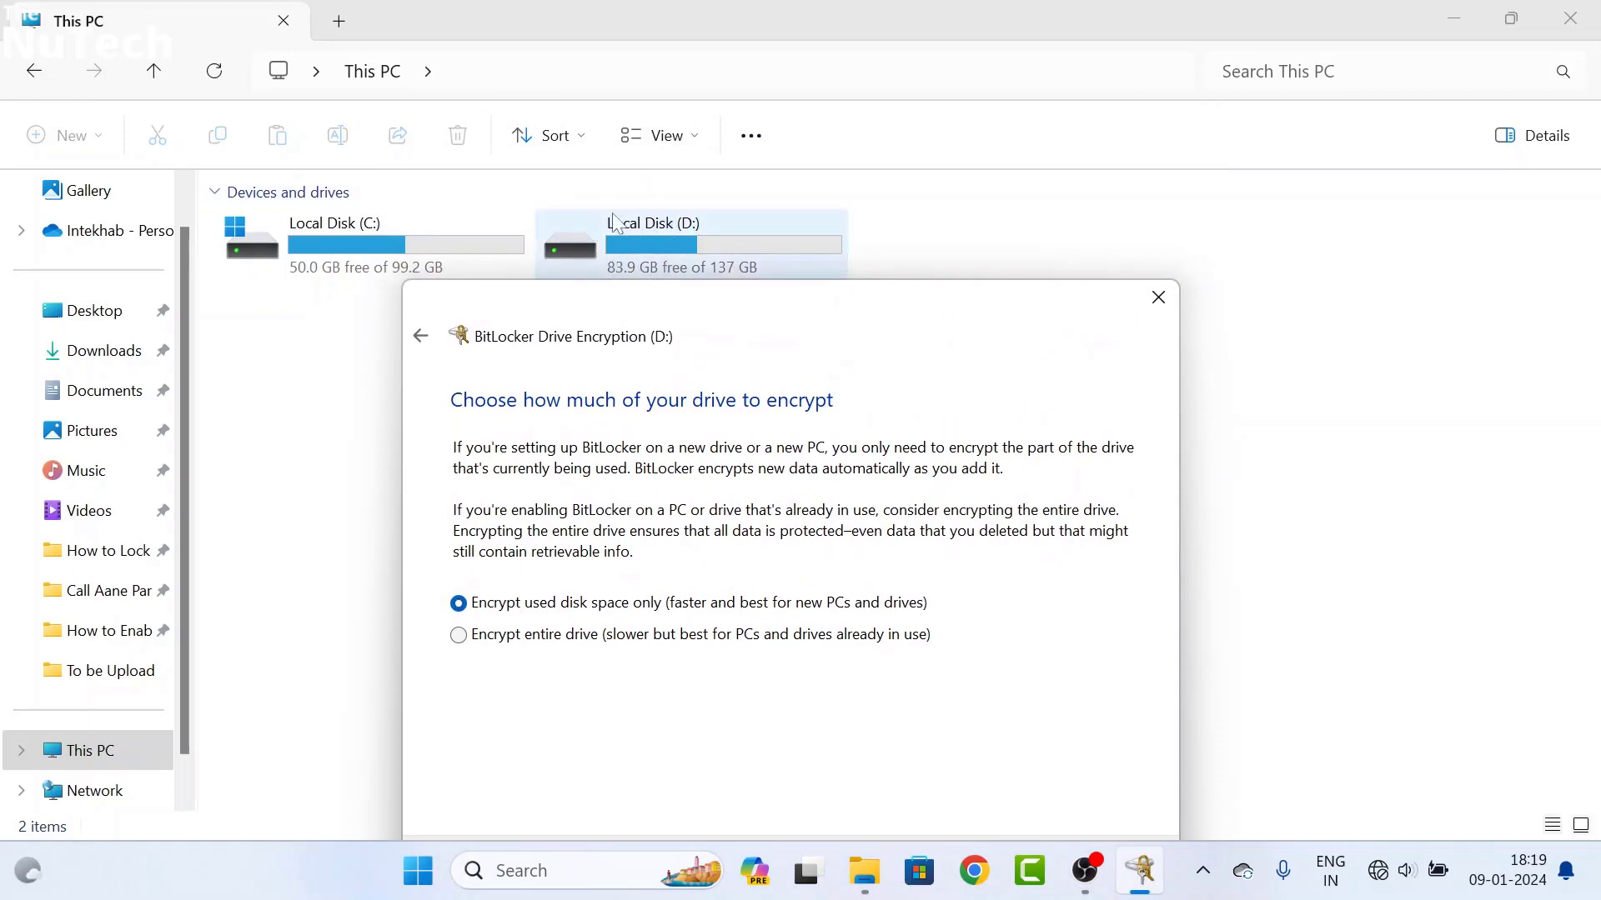
pyautogui.click(462, 637)
pyautogui.moveTo(690, 315); pyautogui.dragTo(710, 207)
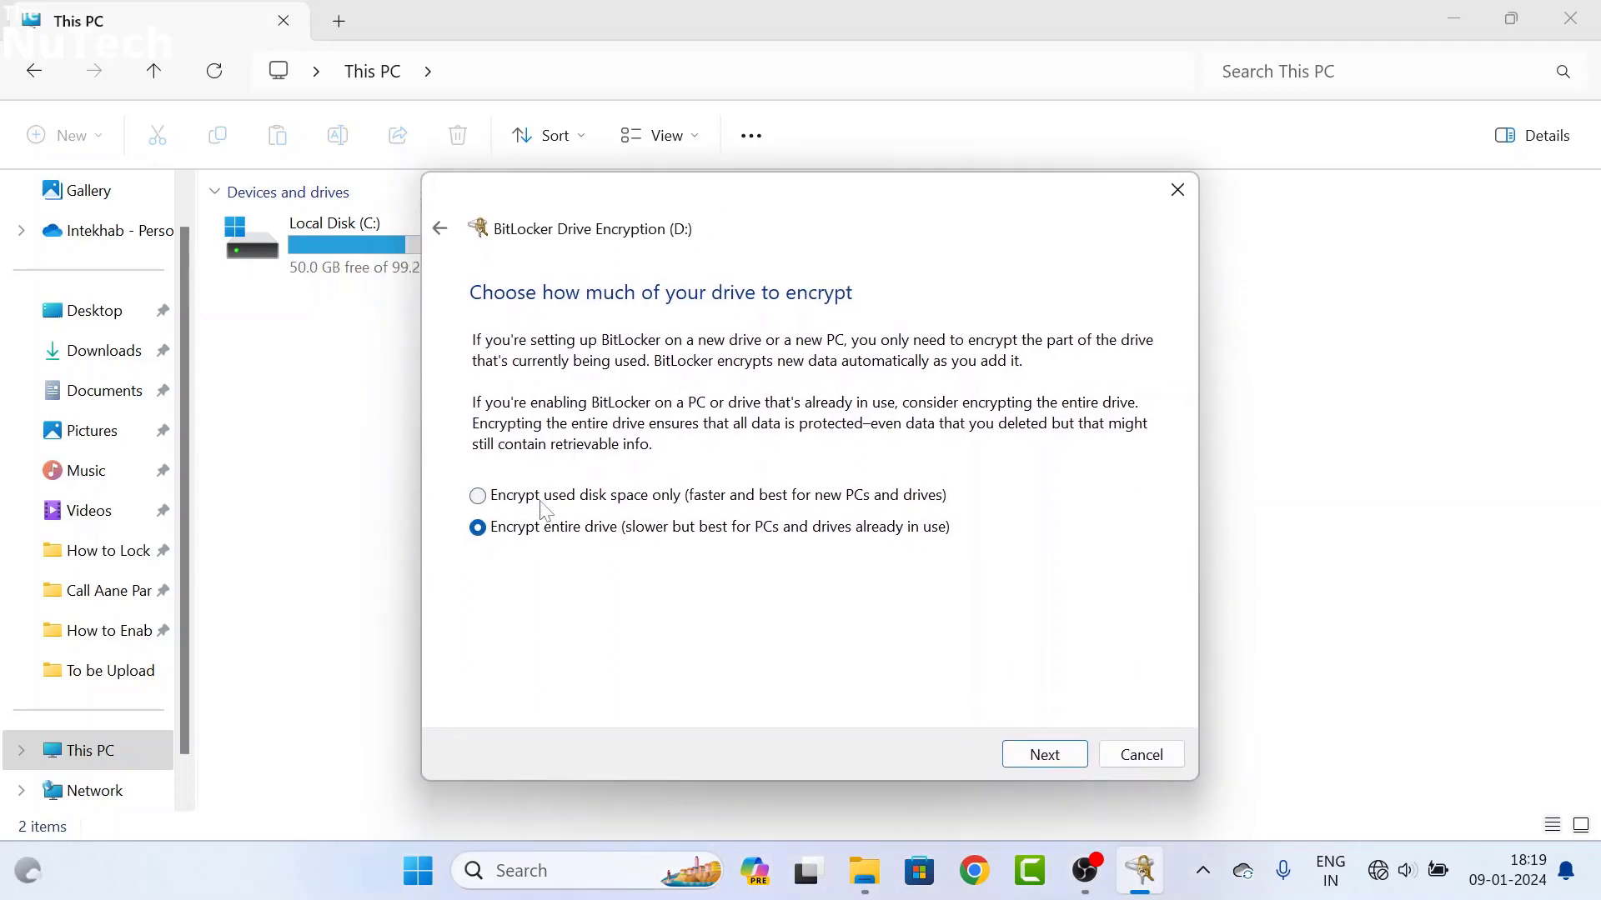
pyautogui.click(1042, 754)
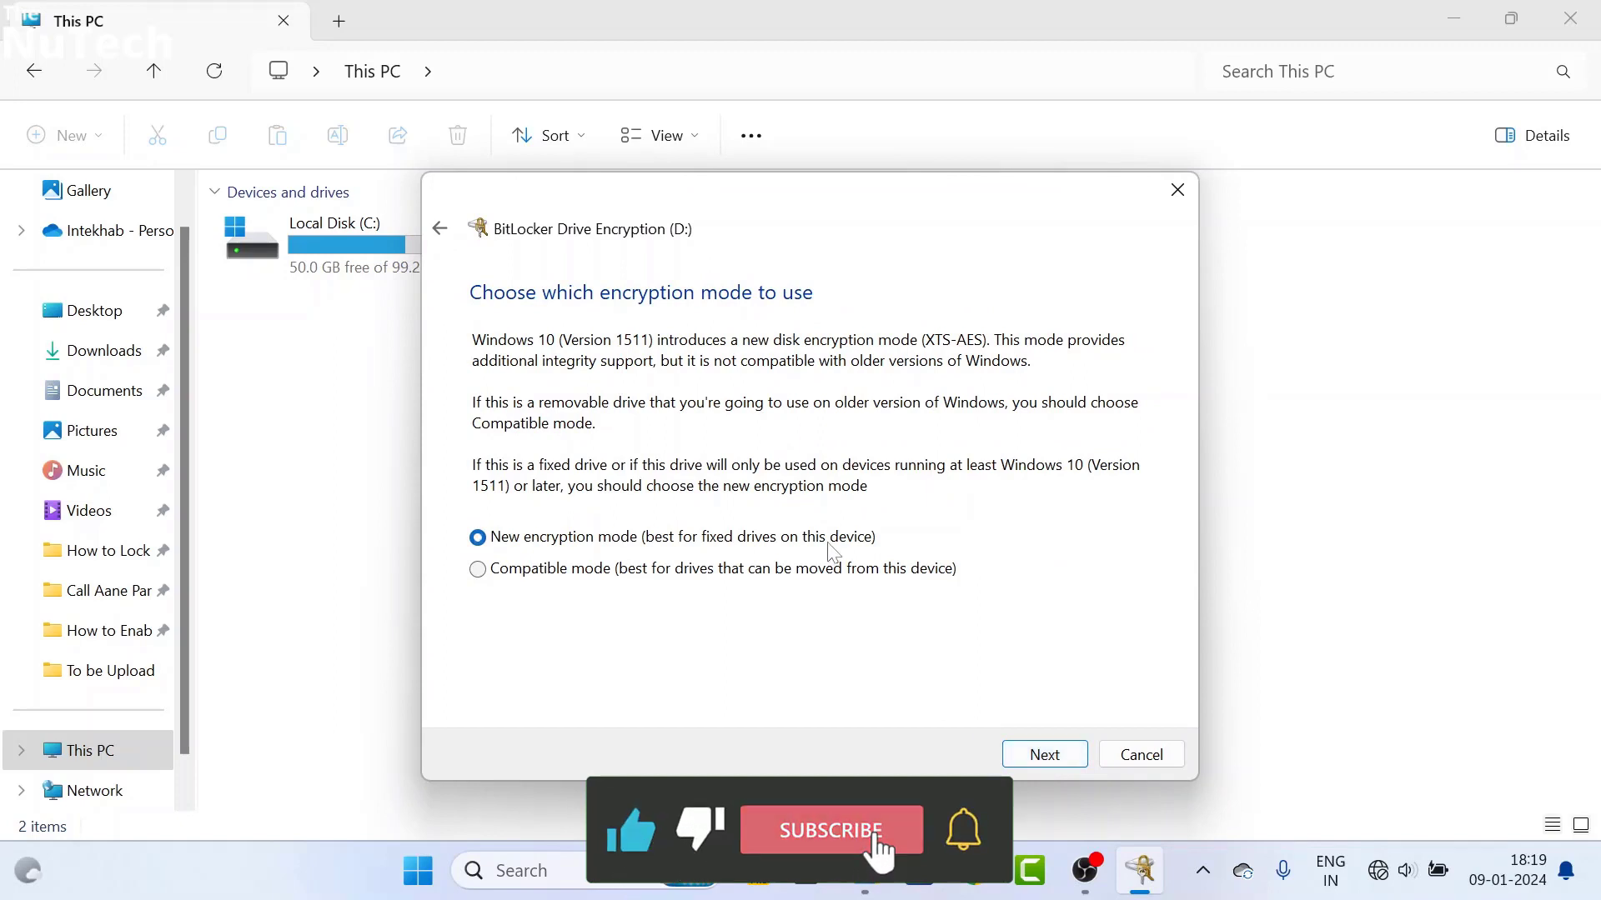
pyautogui.click(1043, 755)
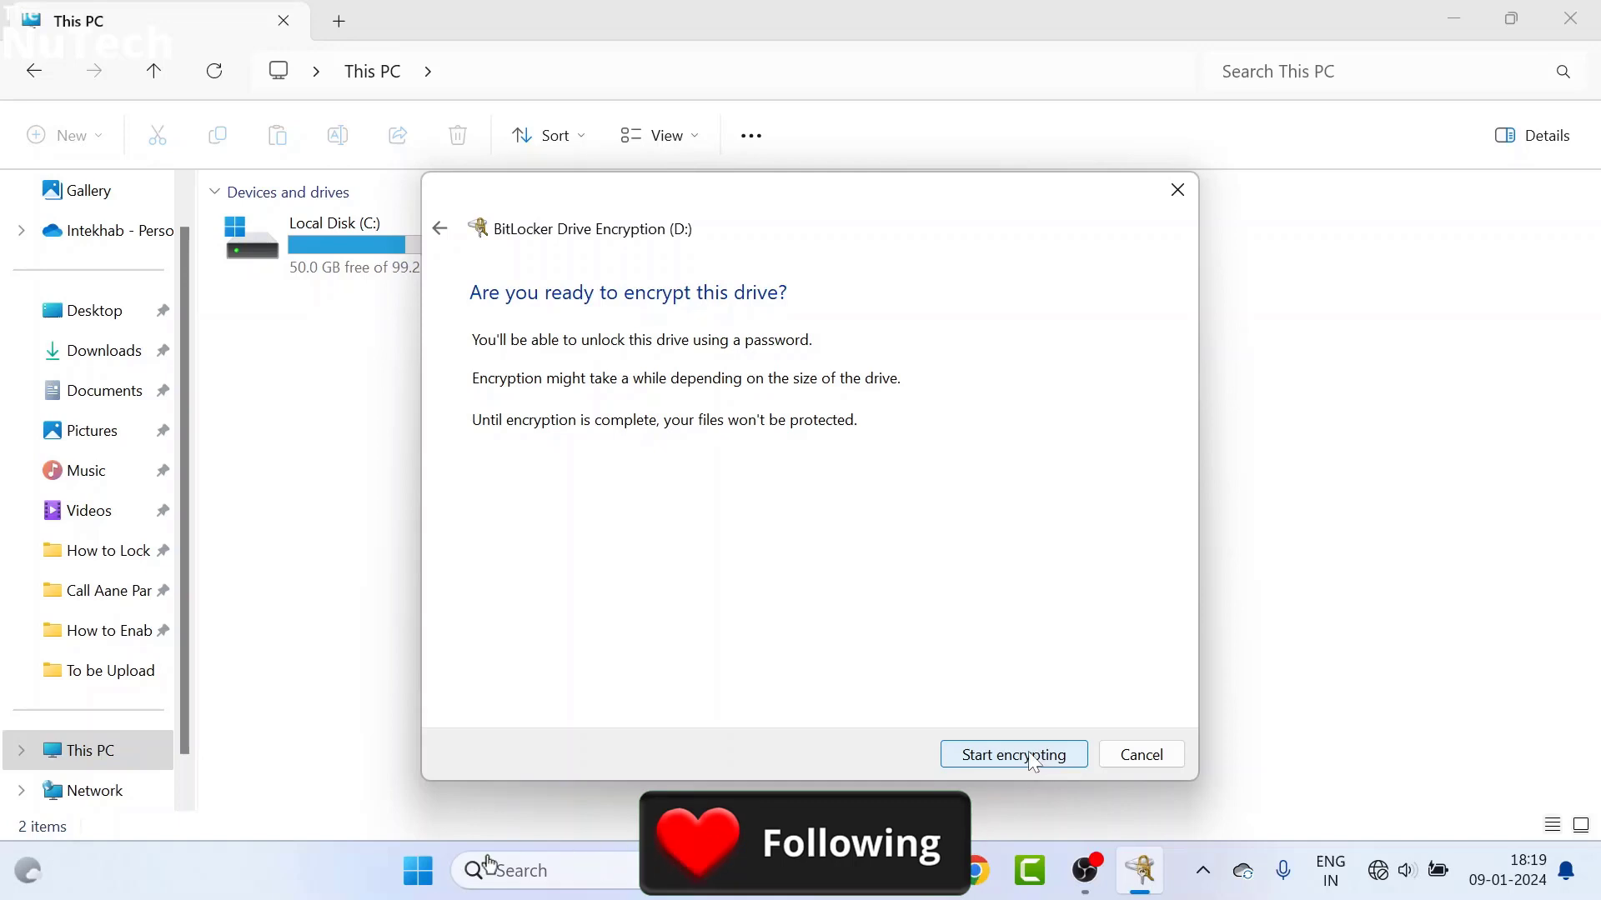
pyautogui.click(1030, 757)
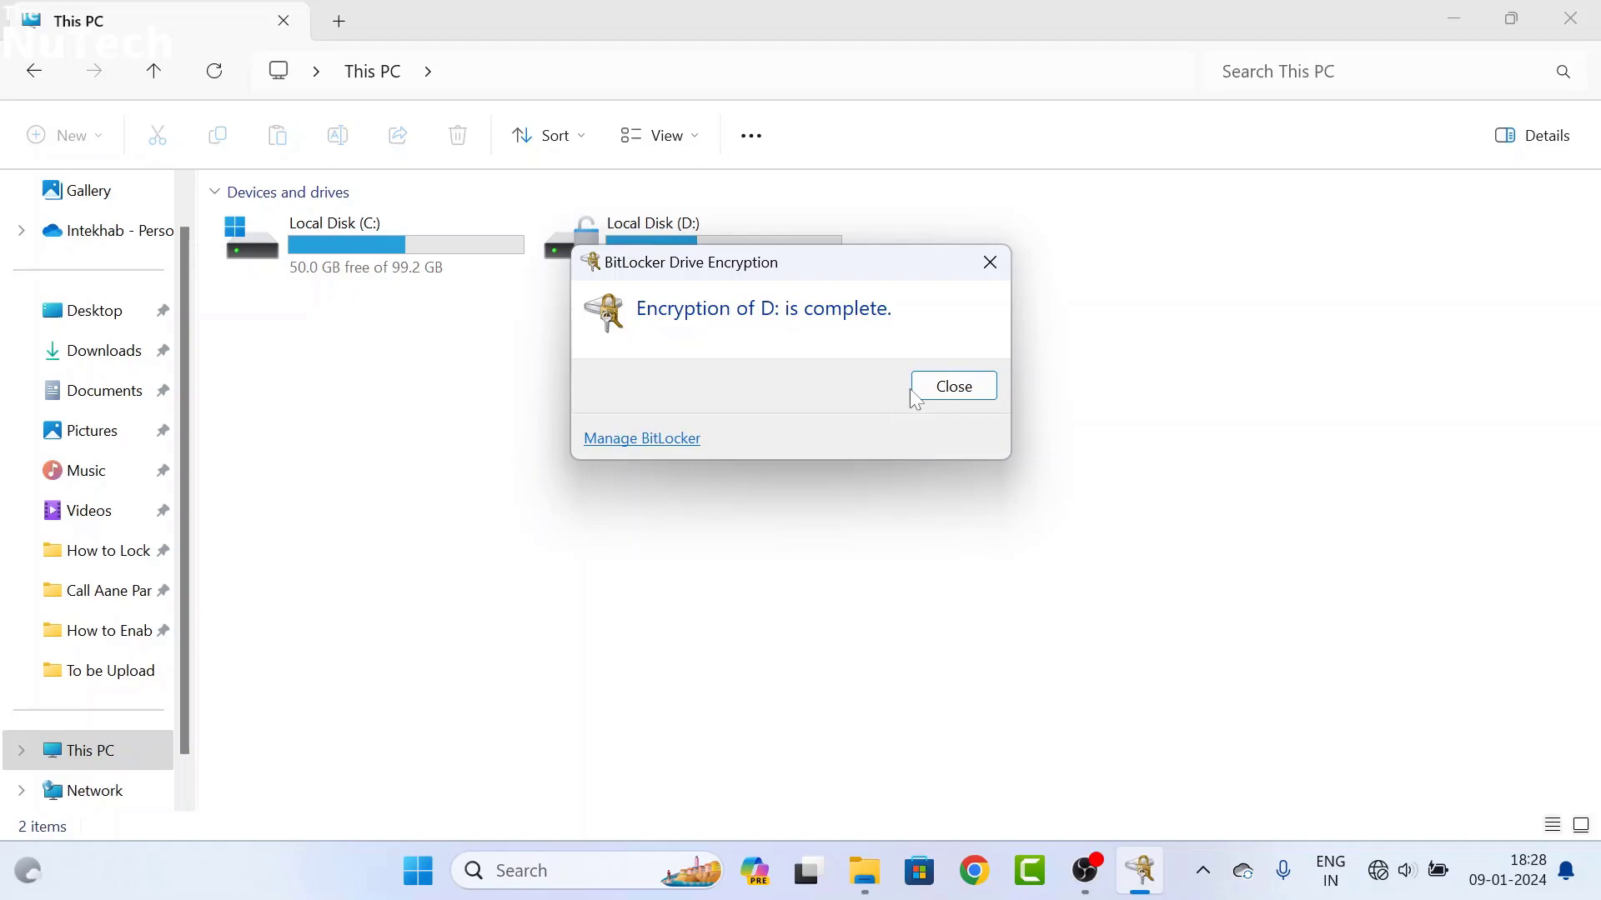
# - Dismiss the encryption-complete message and restart the PC from the Start menu
pyautogui.click(949, 387)
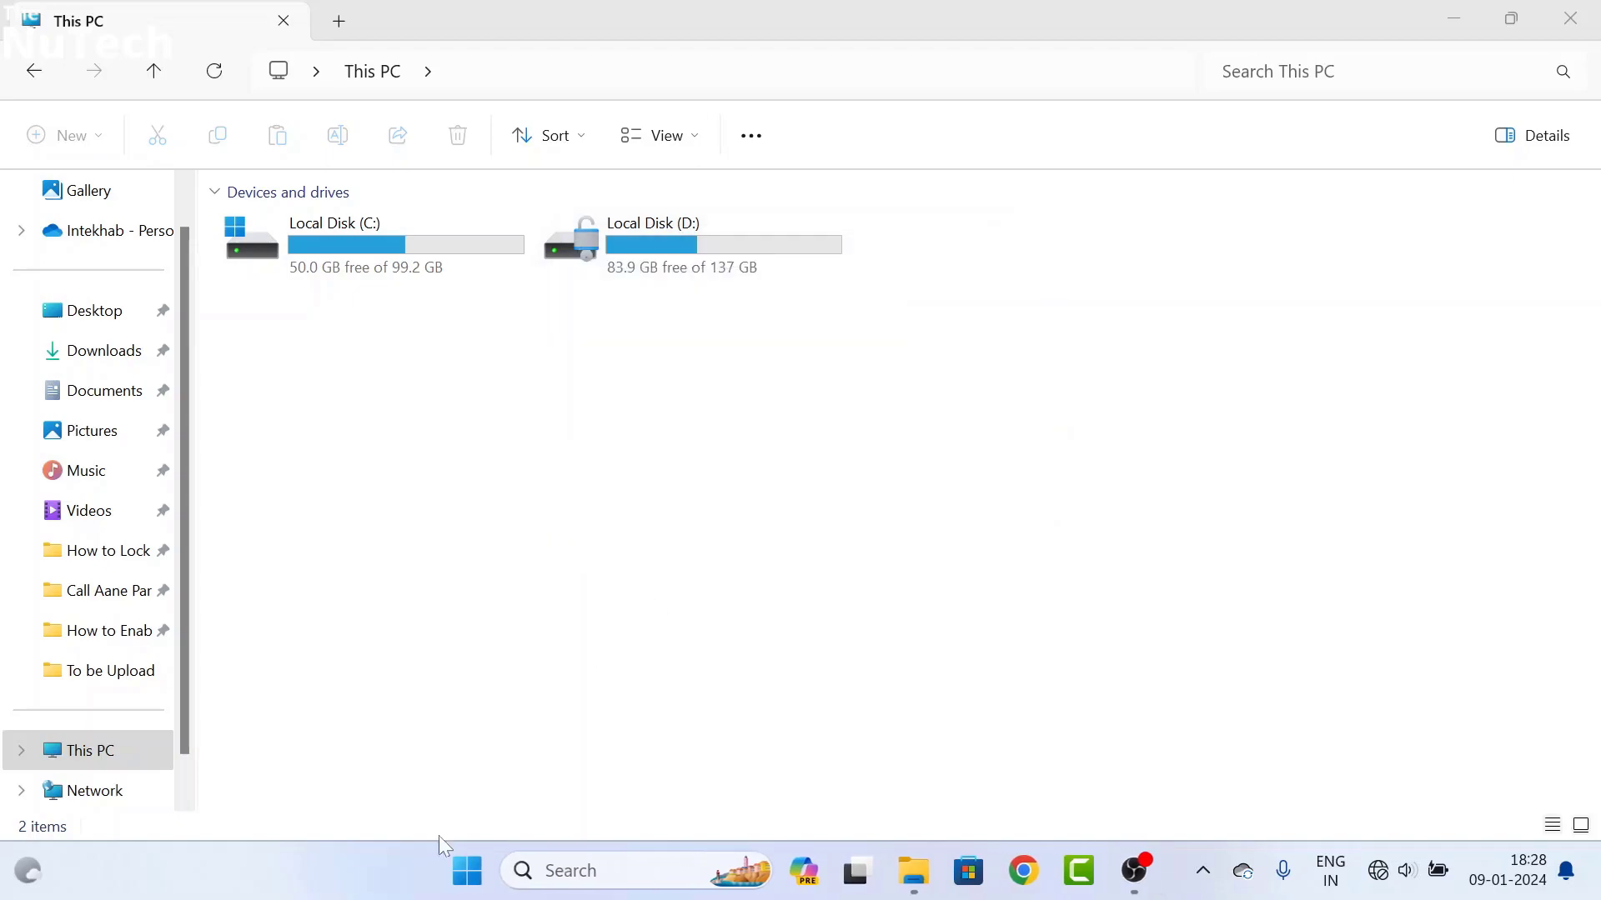
pyautogui.click(467, 870)
pyautogui.click(1111, 784)
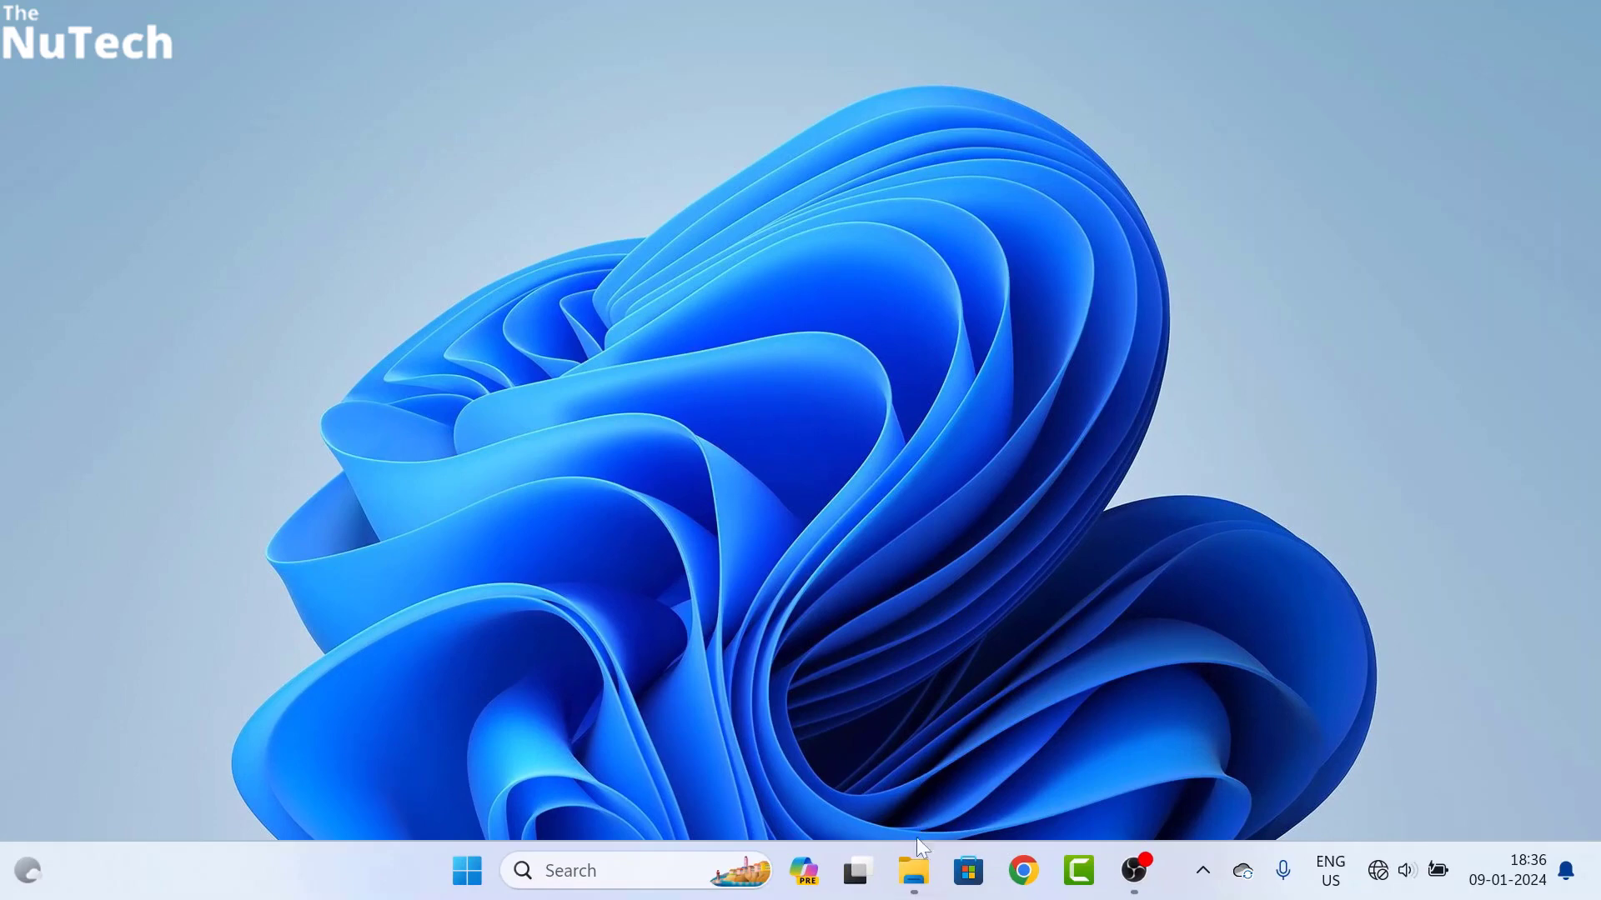
# - Unlock the locked drive D: with its BitLocker password, retyping it after a rejected attempt
pyautogui.click(916, 869)
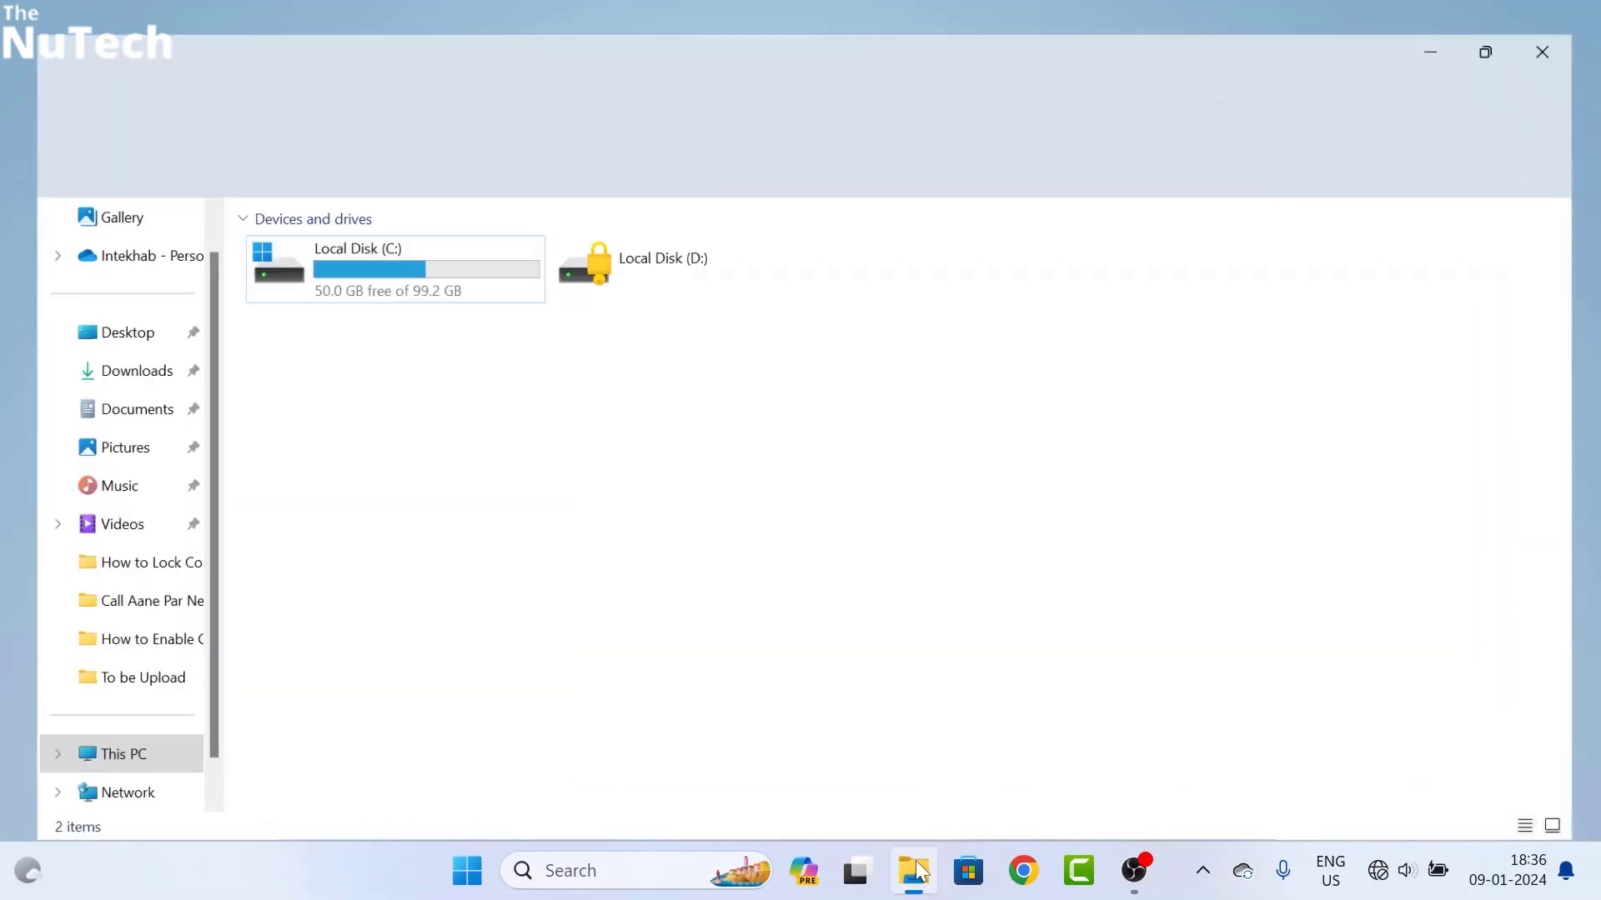
pyautogui.click(676, 252)
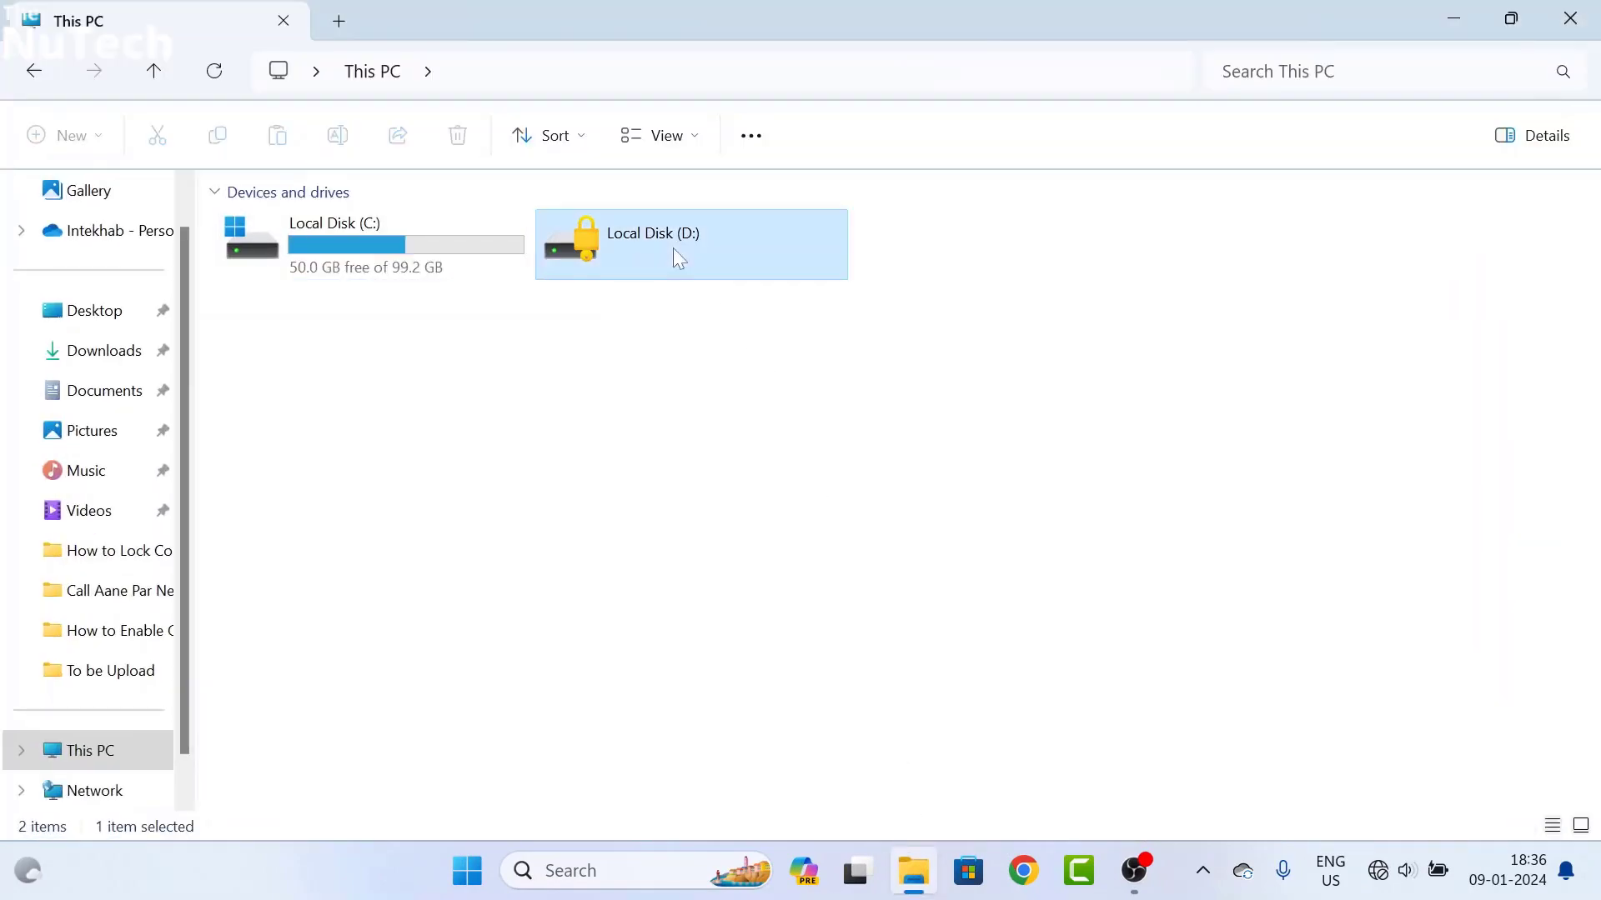
pyautogui.doubleClick(746, 257)
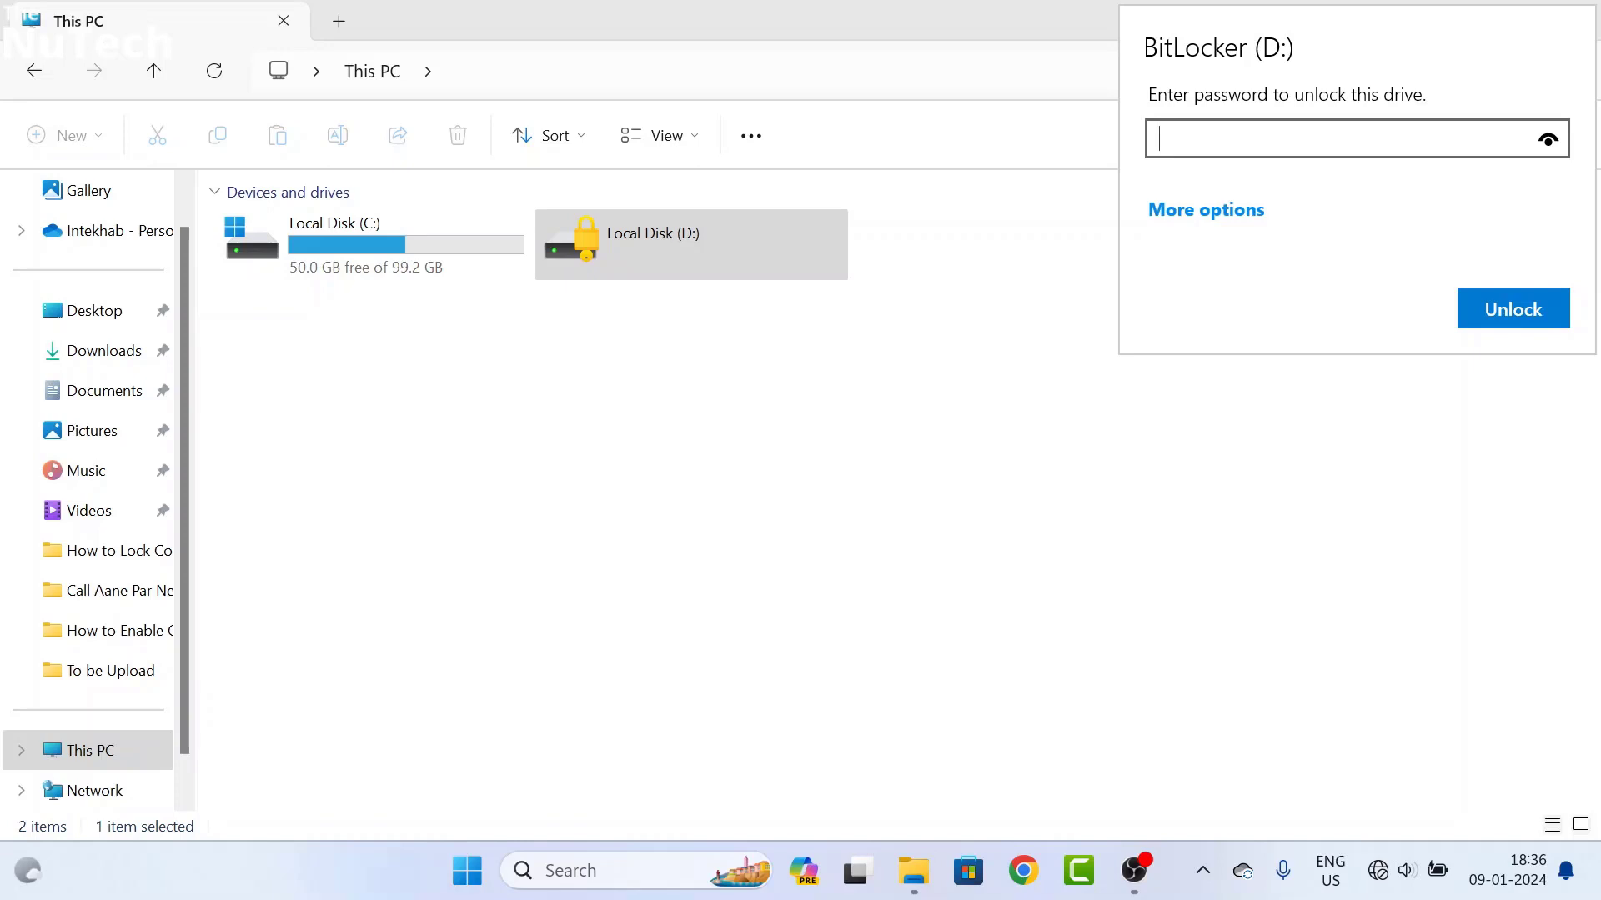
pyautogui.write('********')
pyautogui.click(1532, 321)
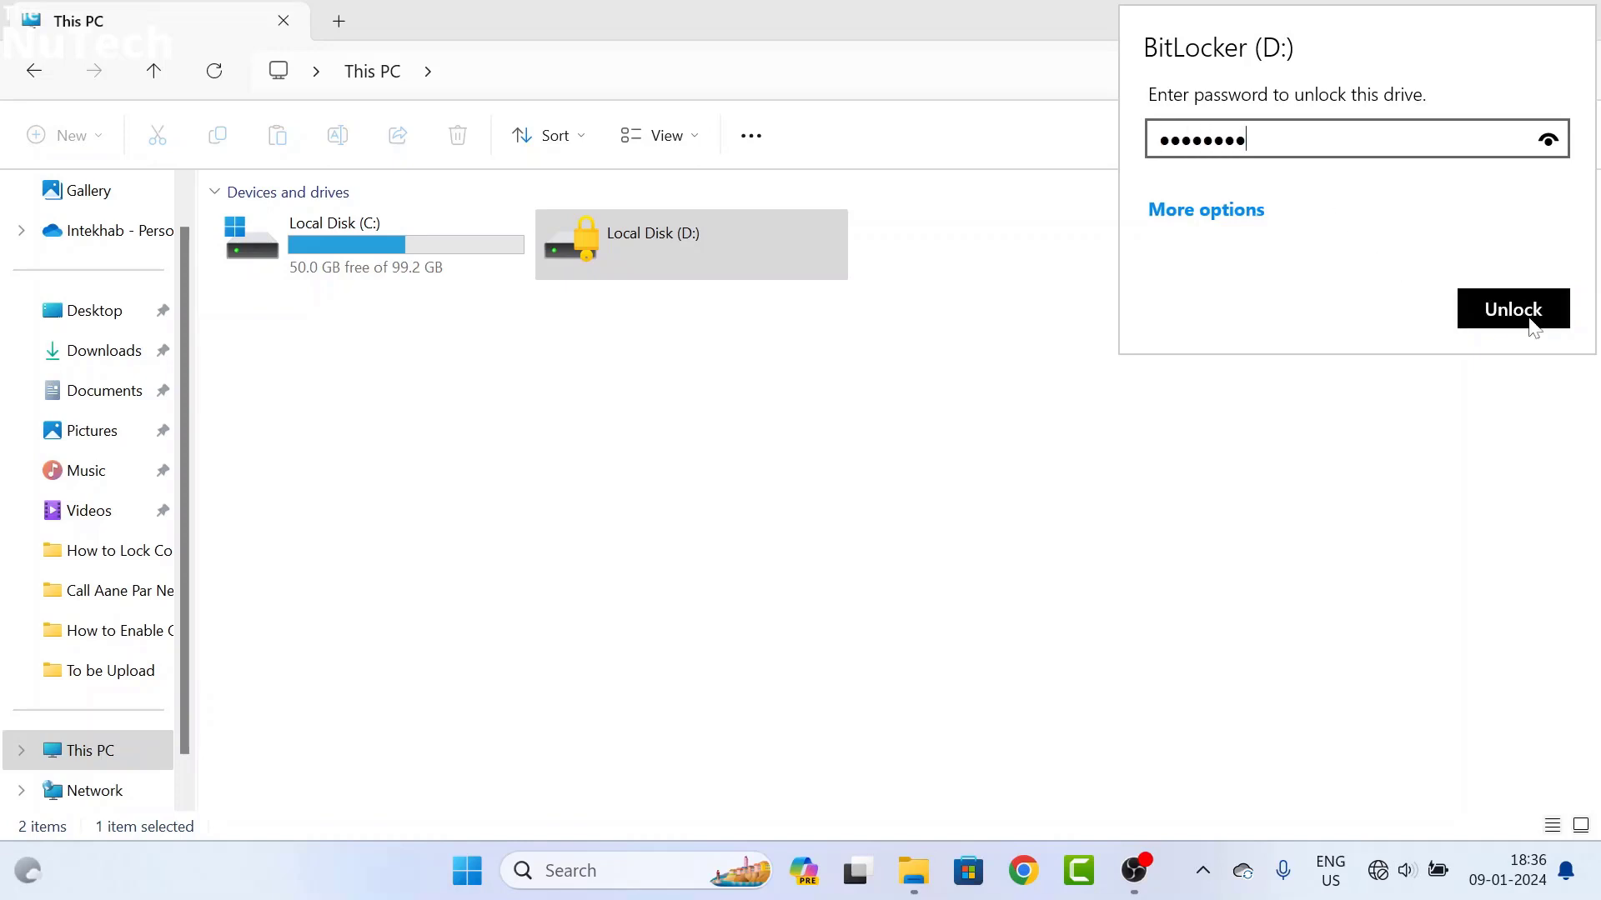
pyautogui.hotkey('ctrl', 'a')
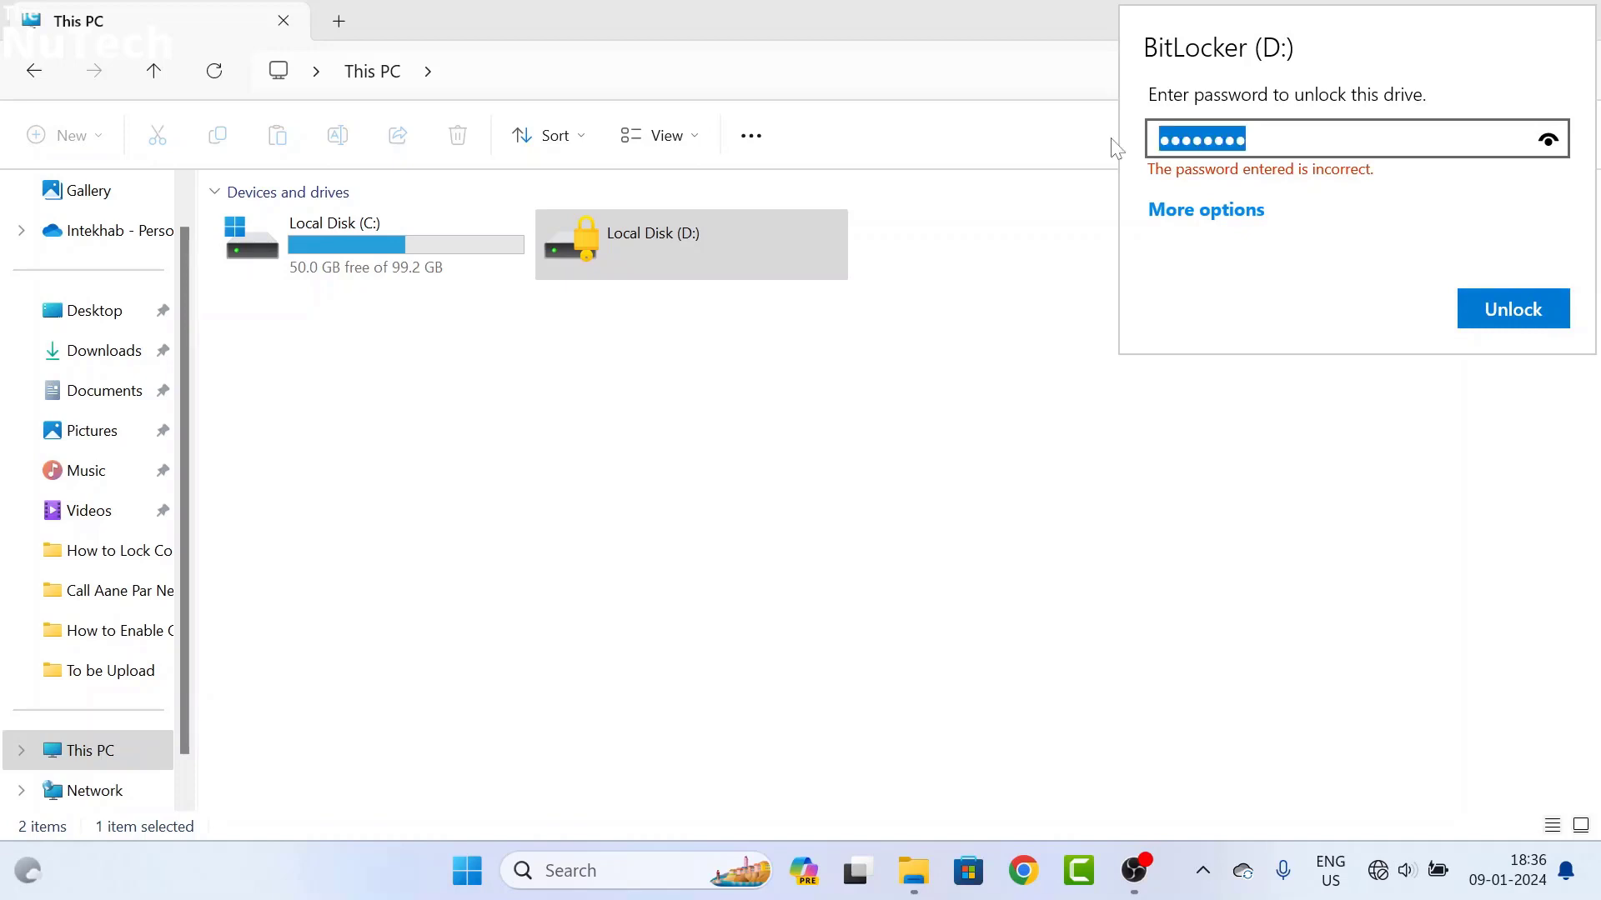
pyautogui.write('**')
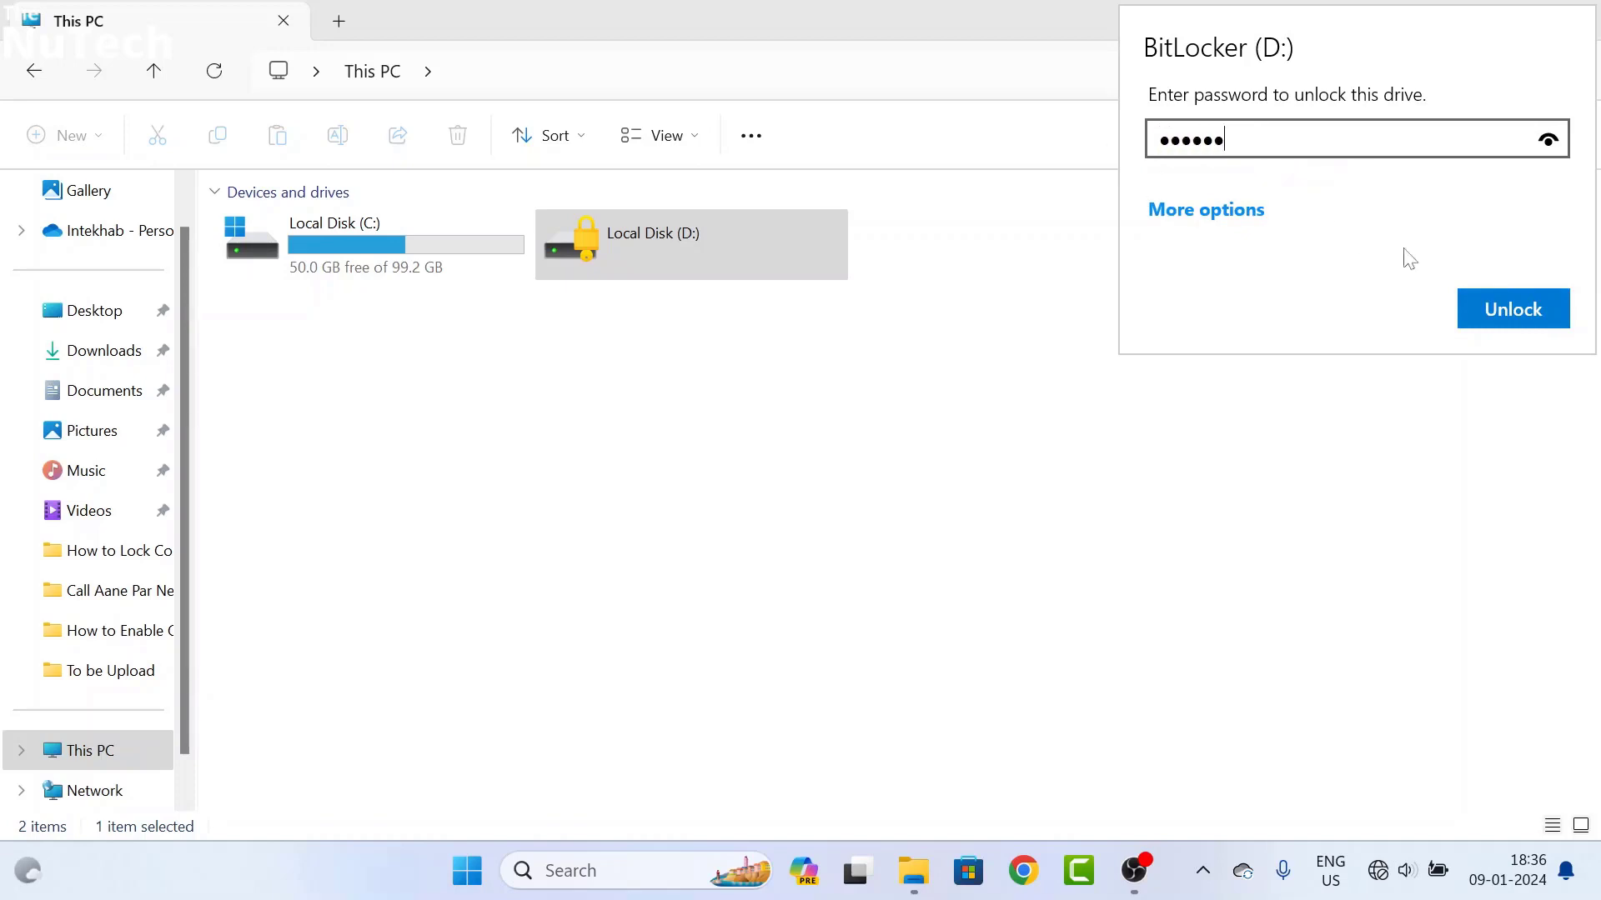
pyautogui.click(1513, 310)
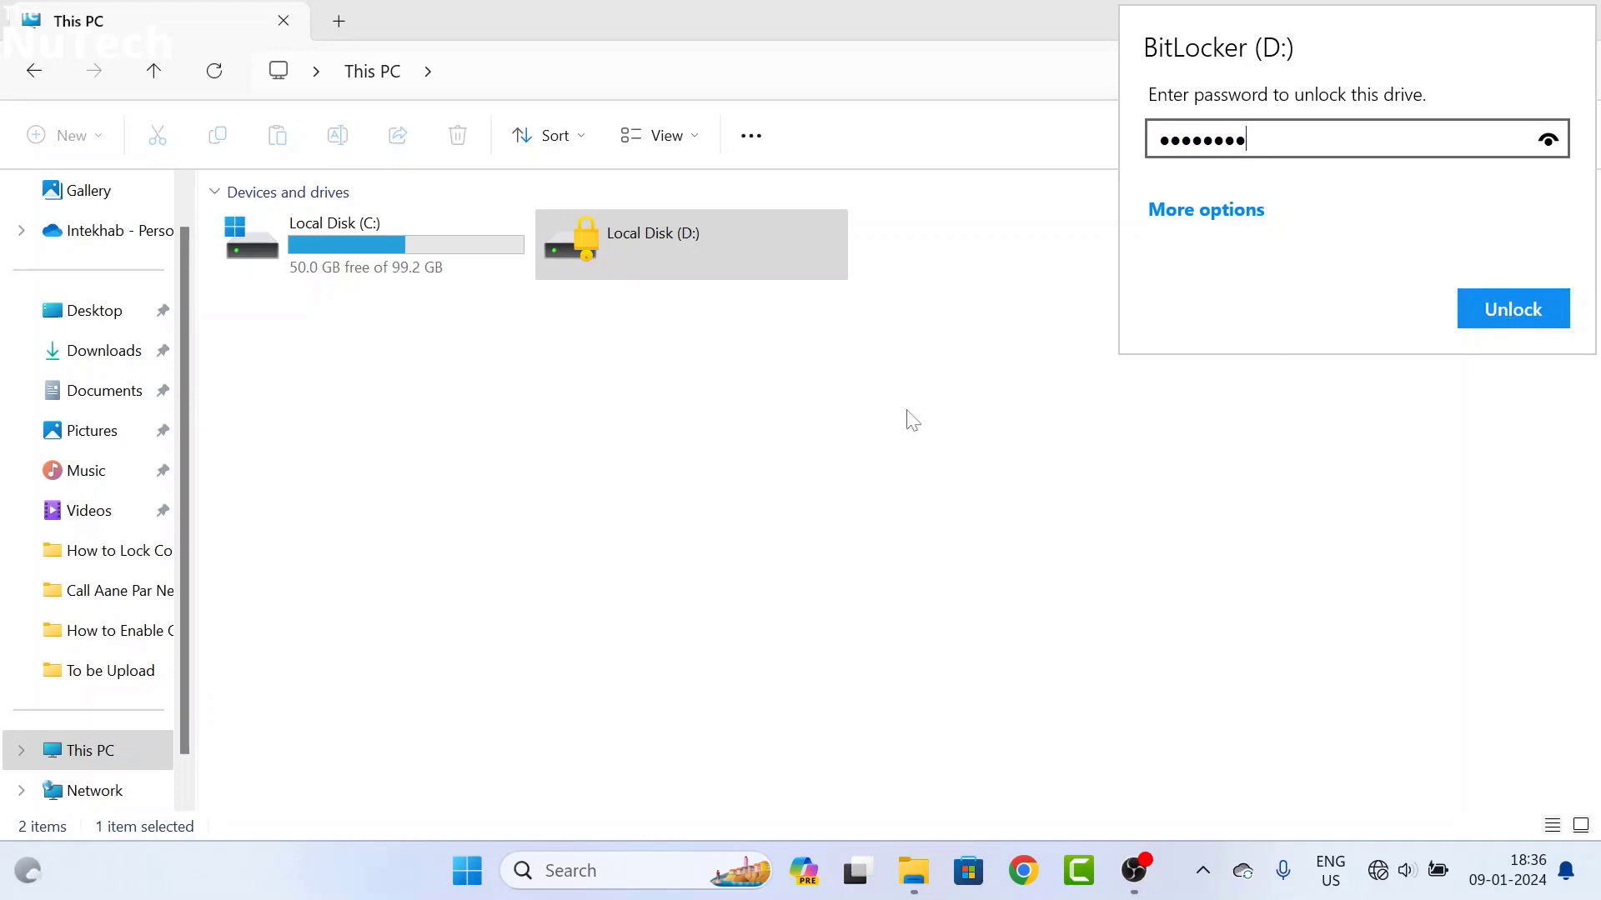
# - Browse the files on D:, return to This PC, and minimize File Explorer
pyautogui.doubleClick(676, 258)
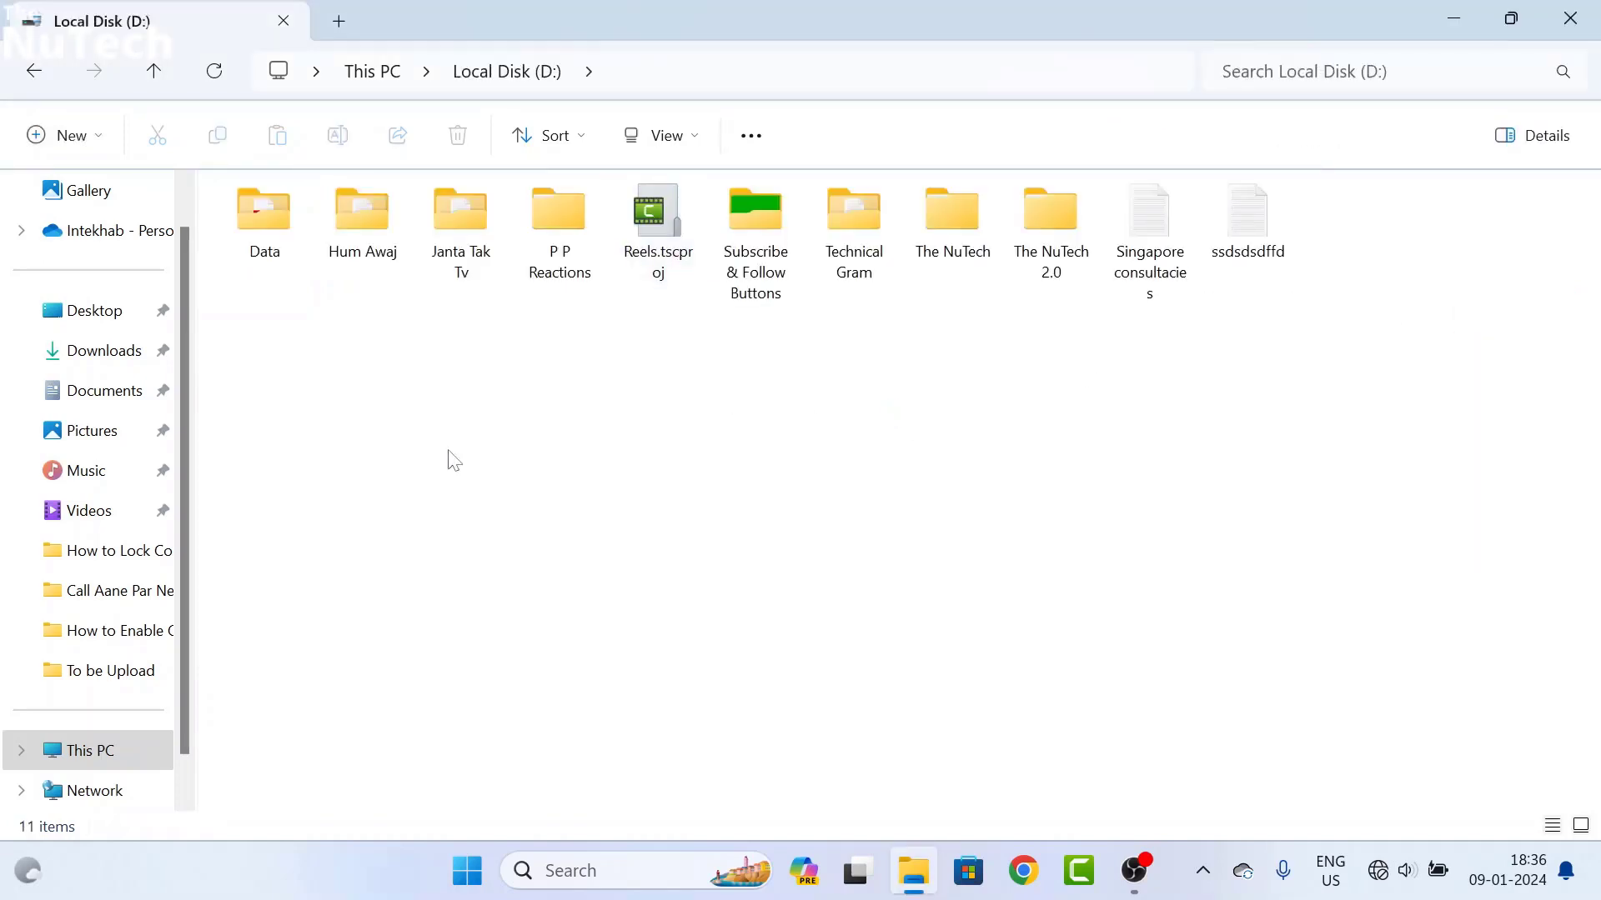
pyautogui.click(119, 748)
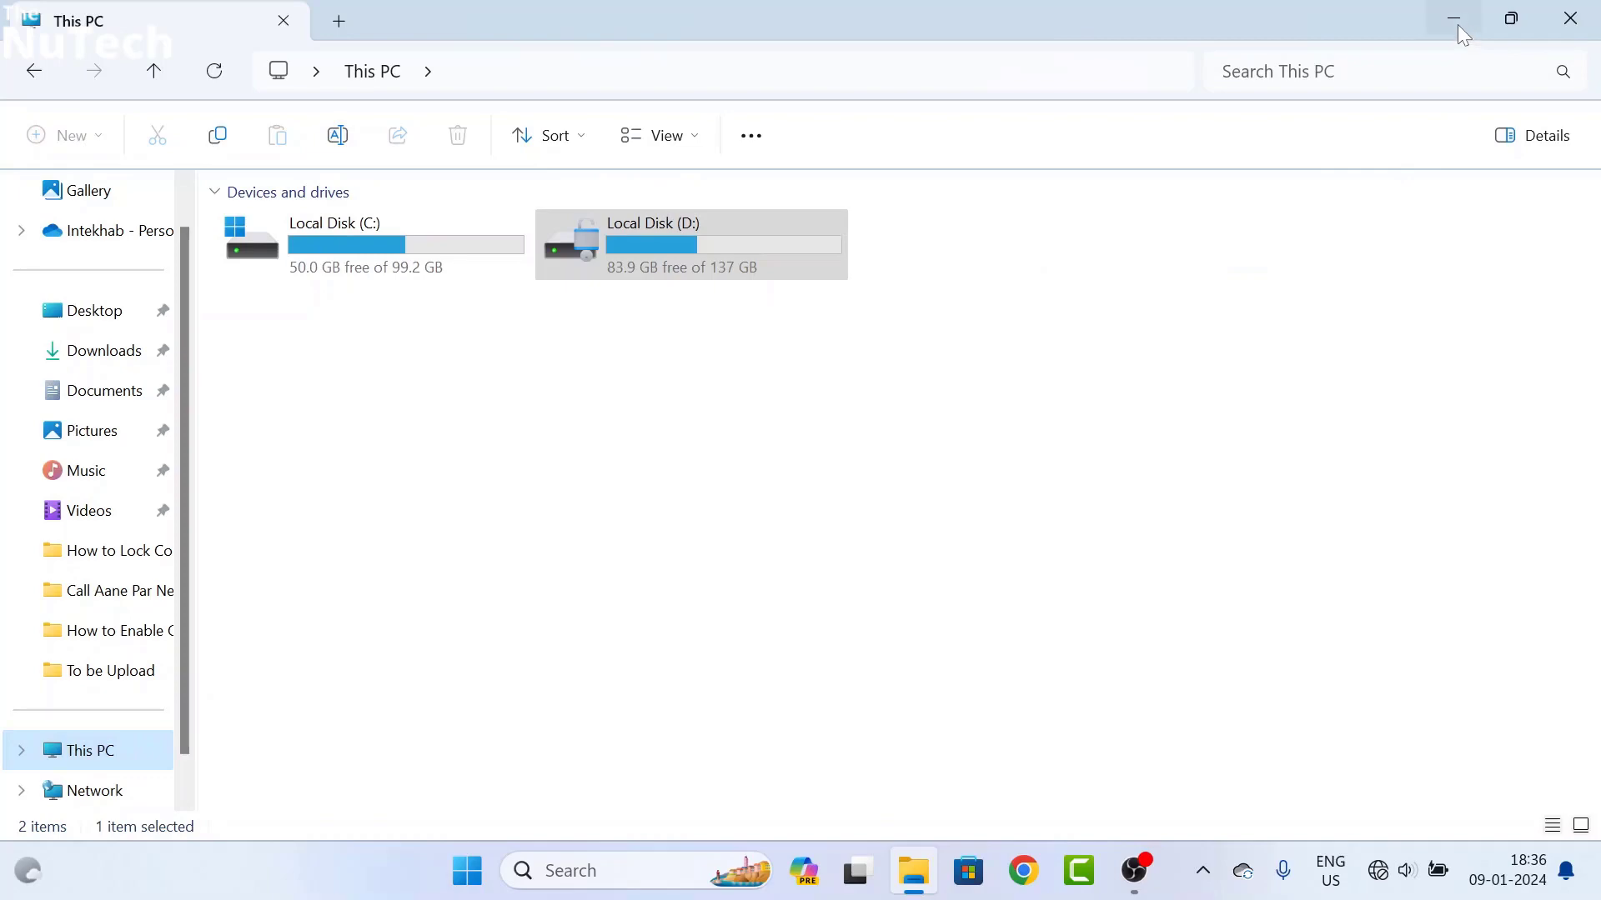
pyautogui.click(1454, 20)
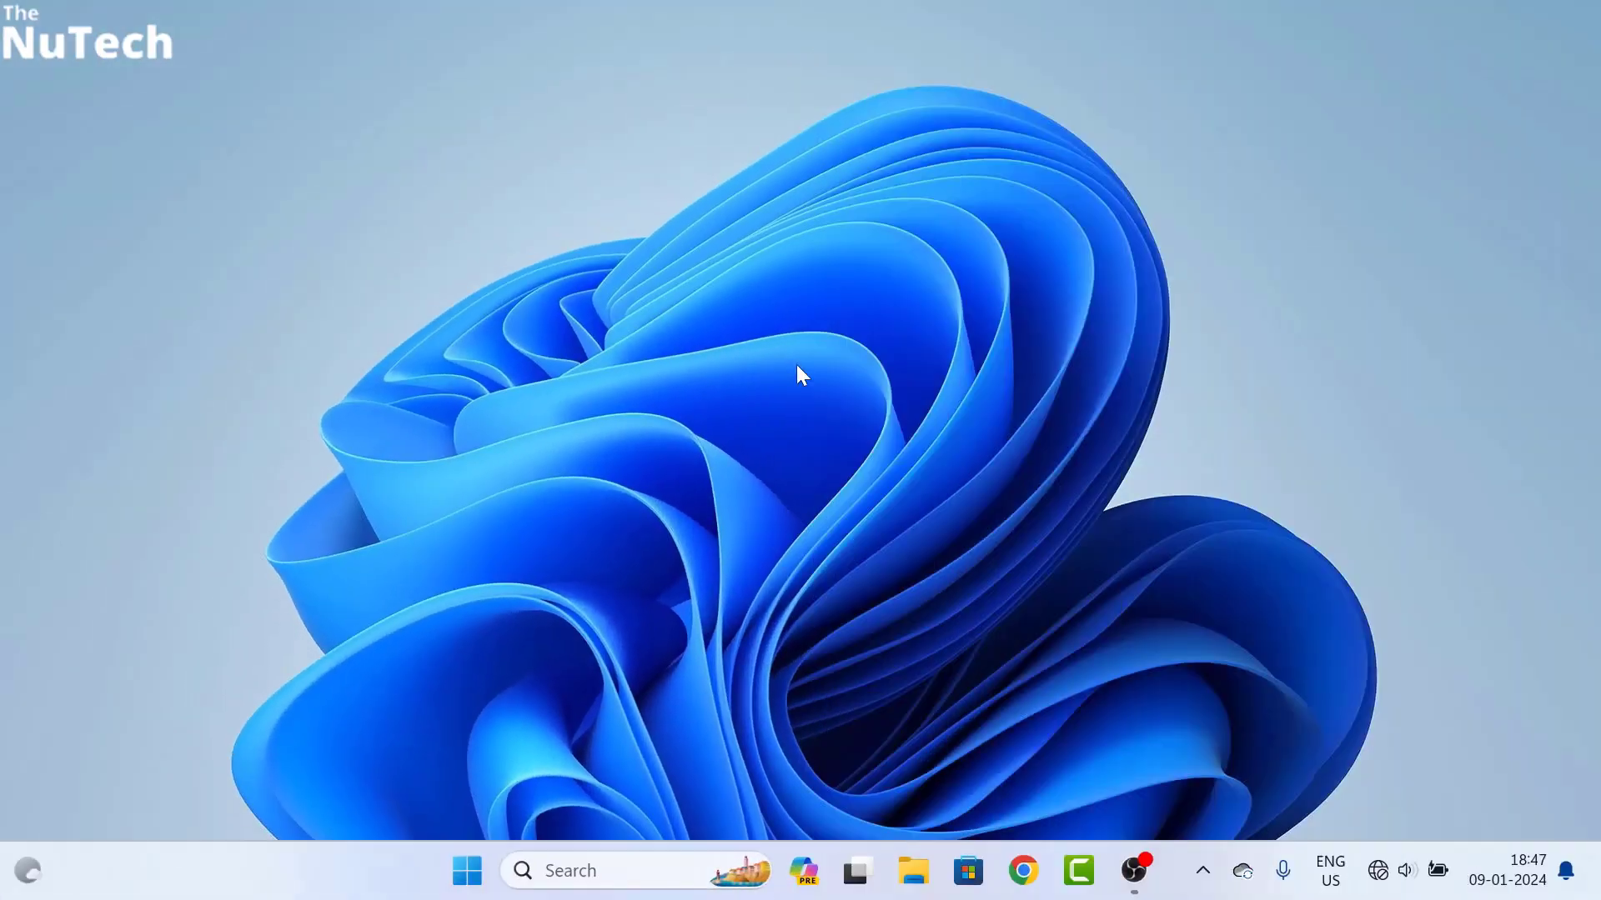
# - Search Windows for 'control' and open Control Panel from the best match
pyautogui.click(608, 868)
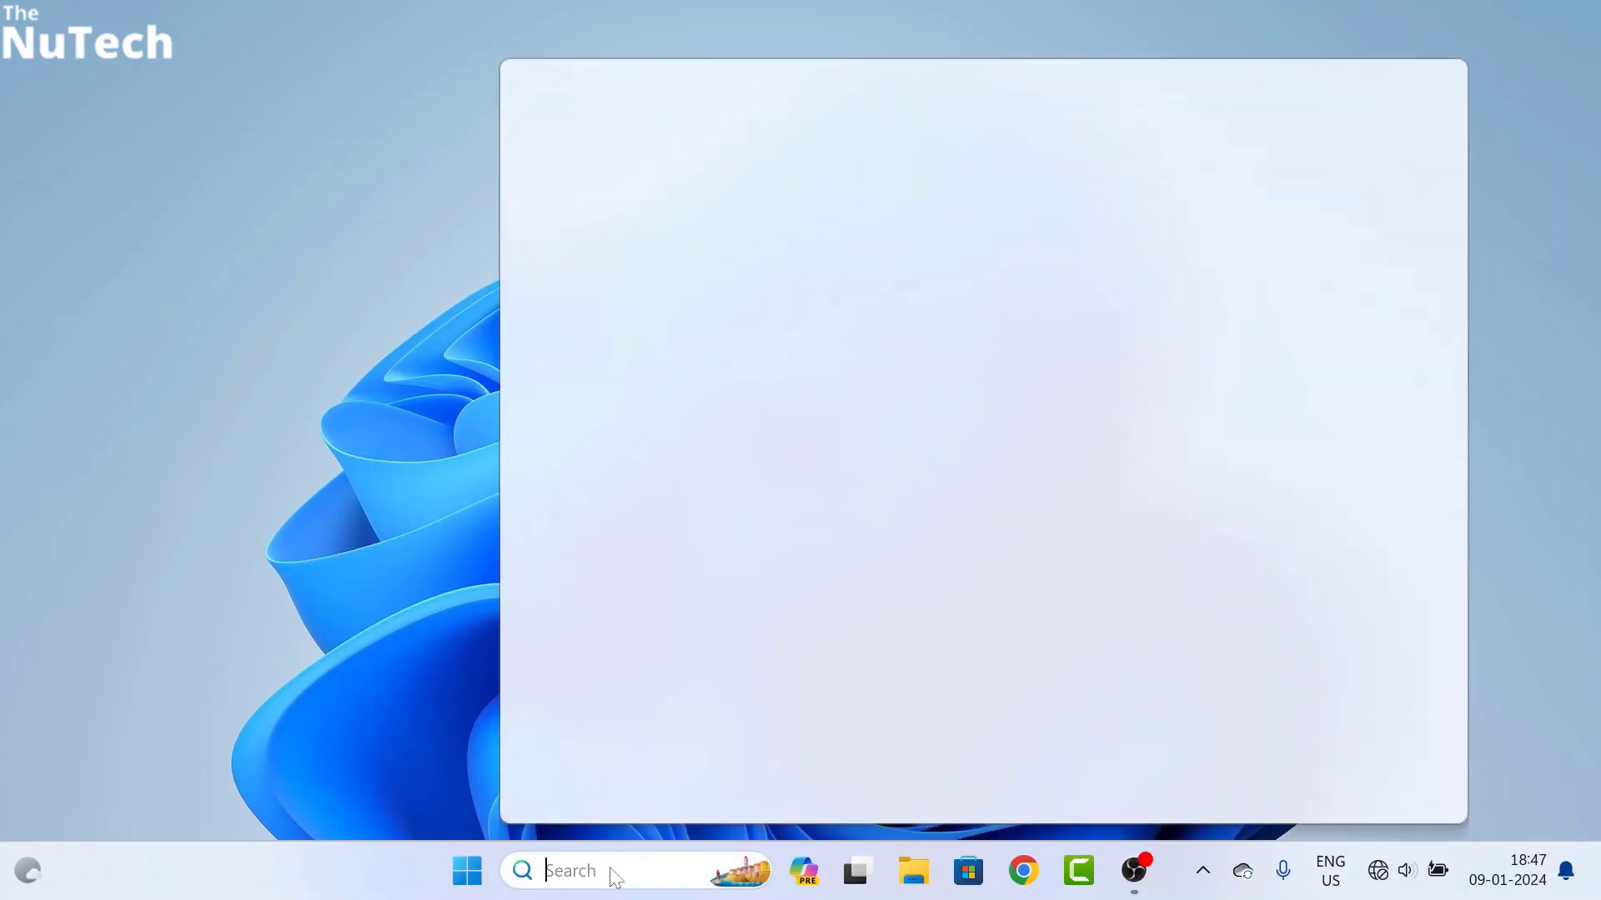
pyautogui.write('control')
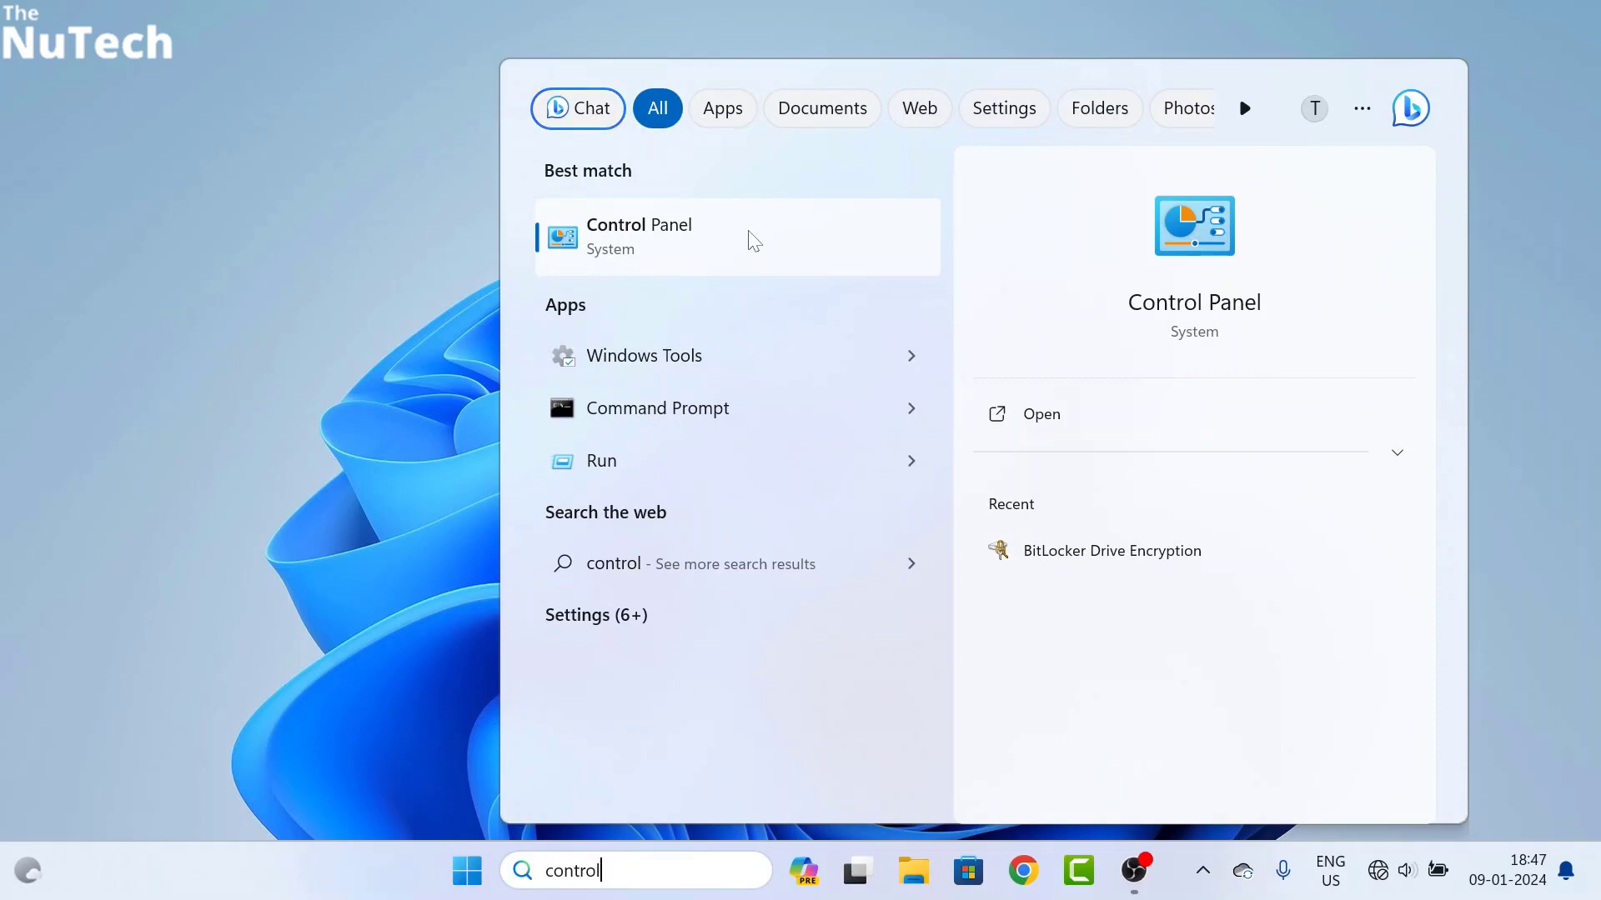
pyautogui.click(753, 241)
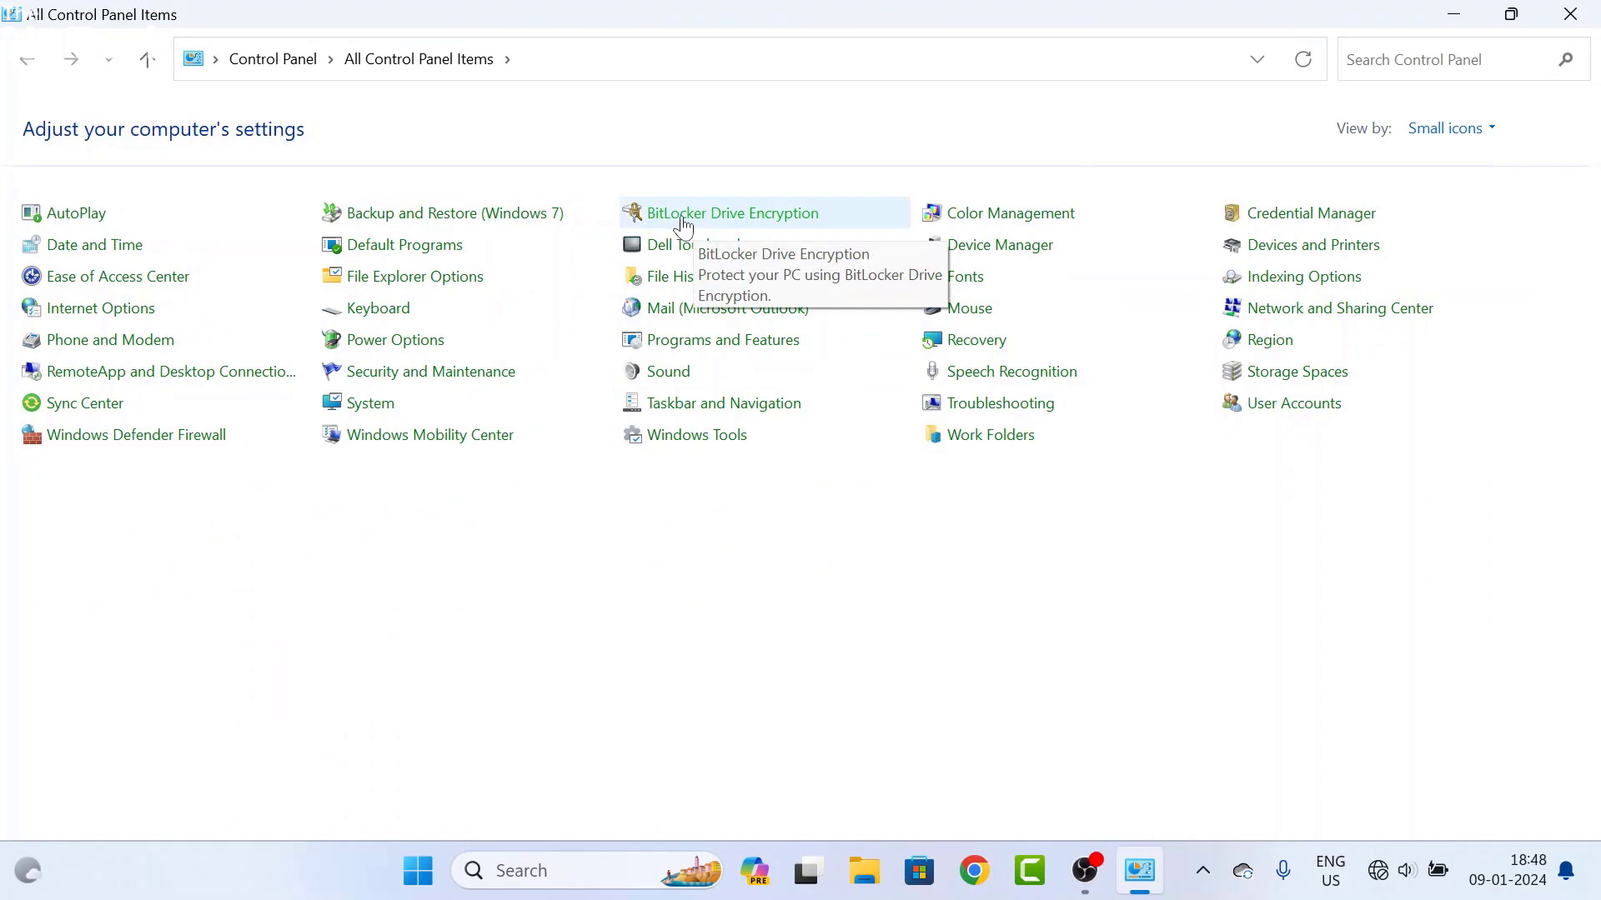
# - Unlock D: with its password in BitLocker Drive Encryption, then turn off BitLocker to decrypt it
pyautogui.click(780, 216)
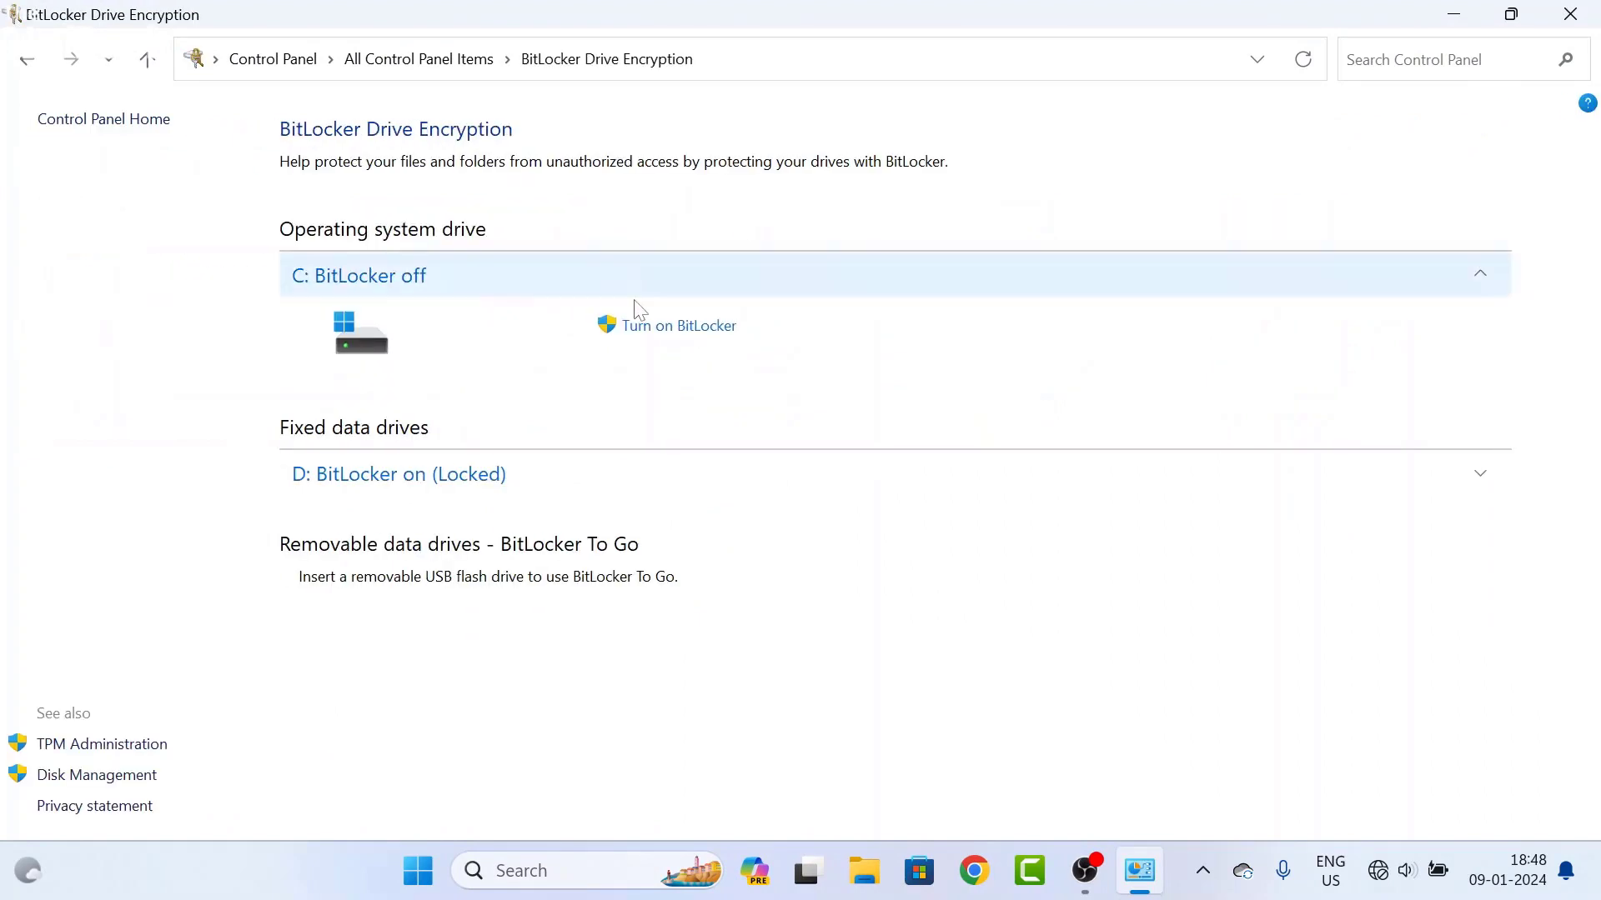
pyautogui.click(535, 486)
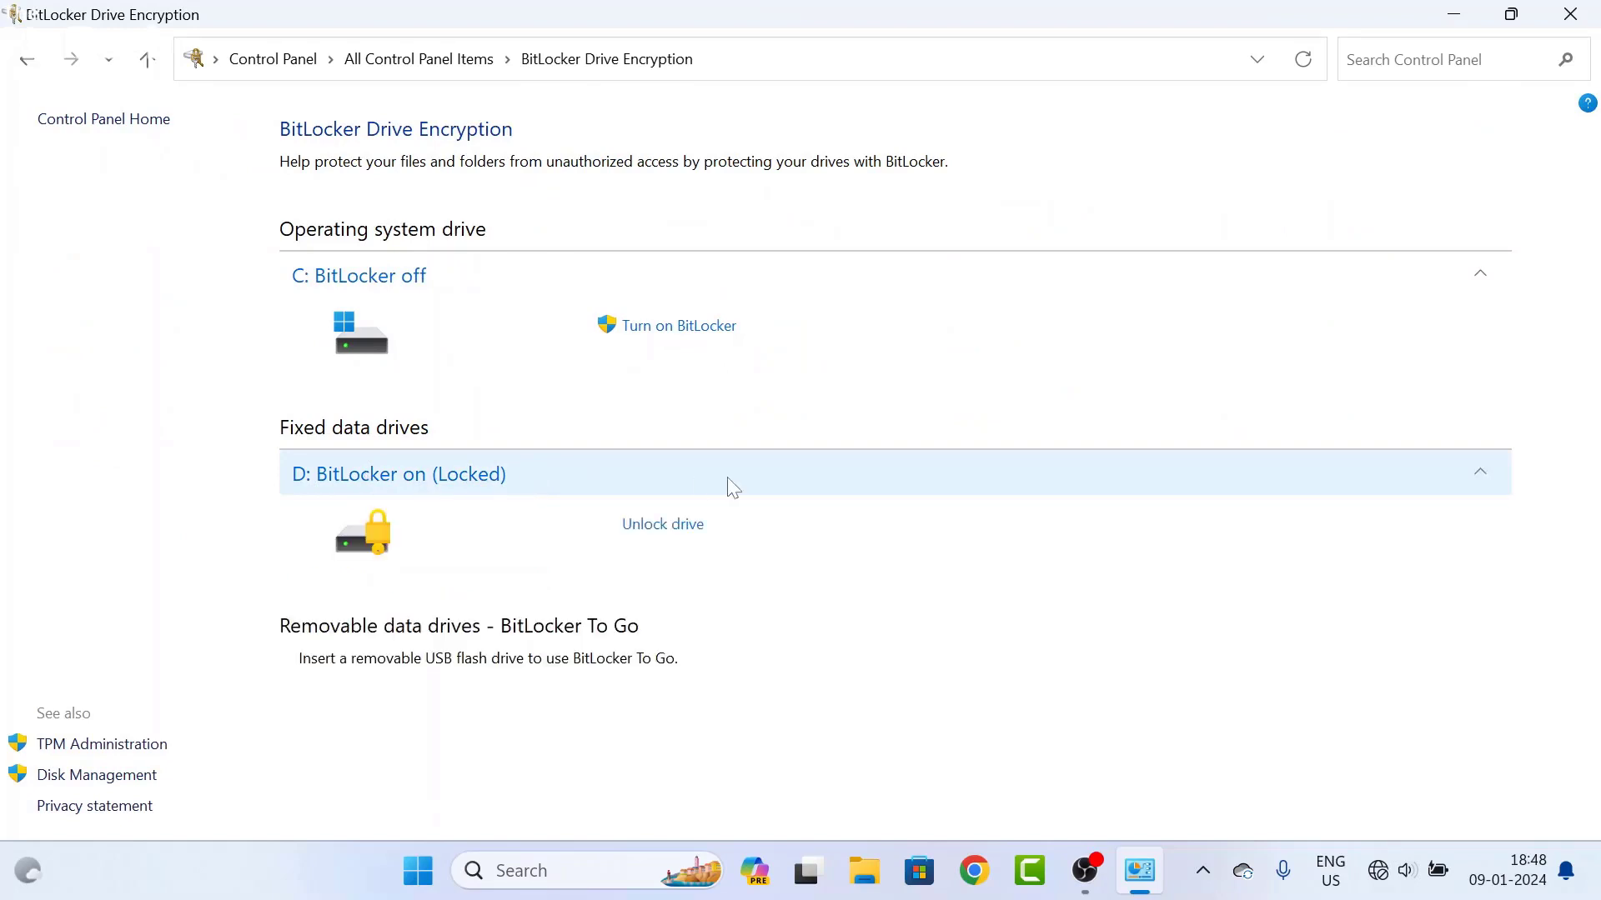
pyautogui.click(655, 527)
pyautogui.write('••••••••')
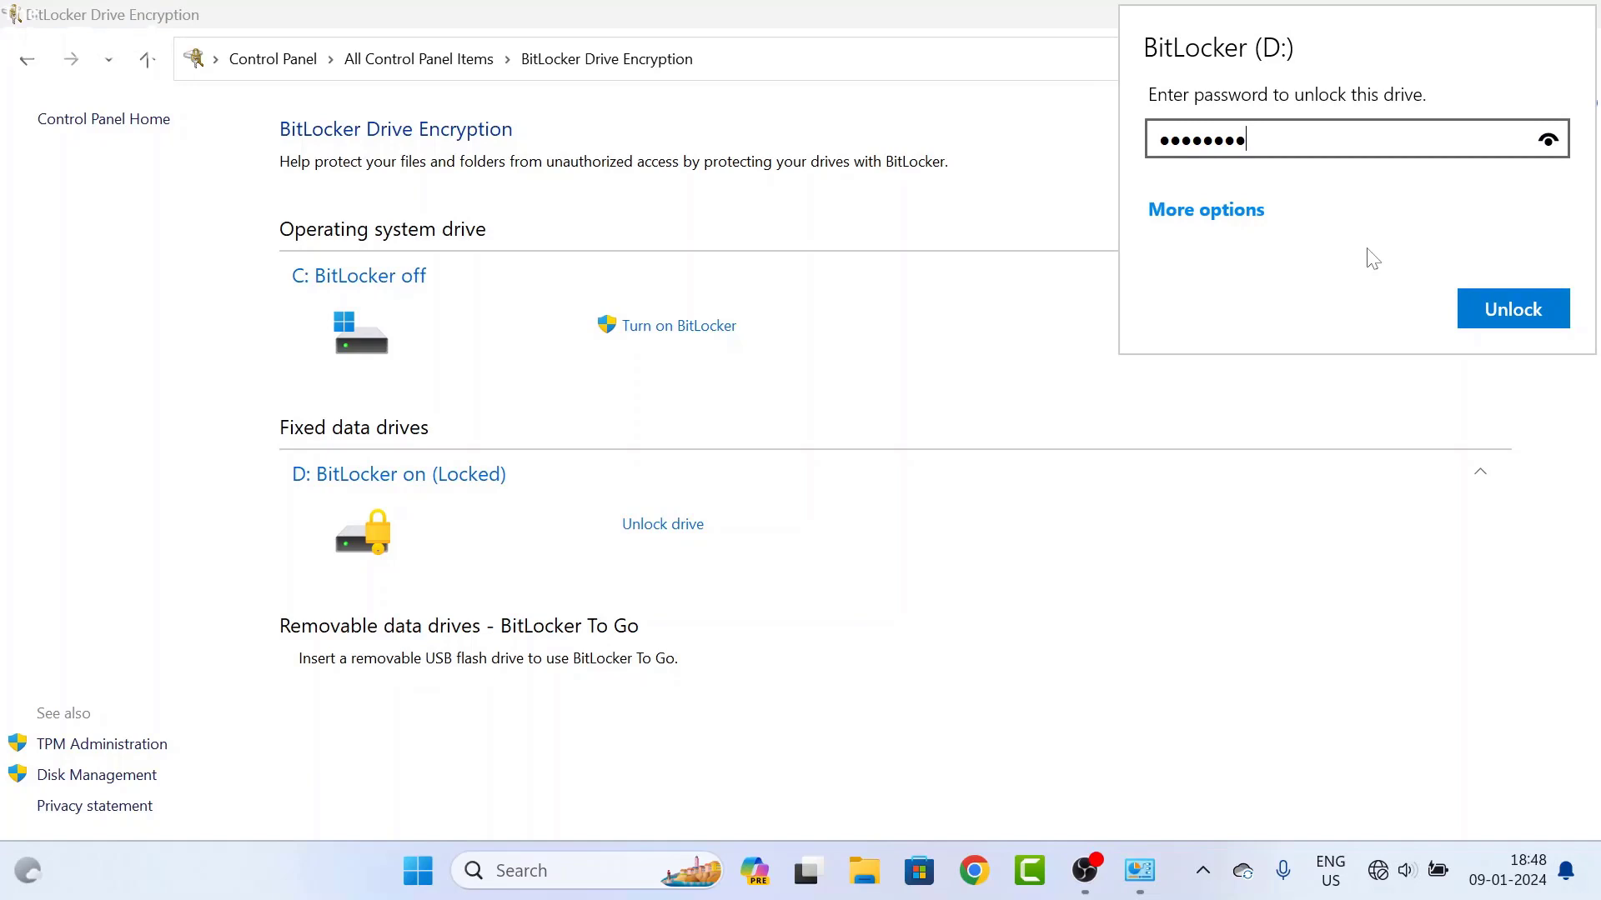
pyautogui.click(1506, 309)
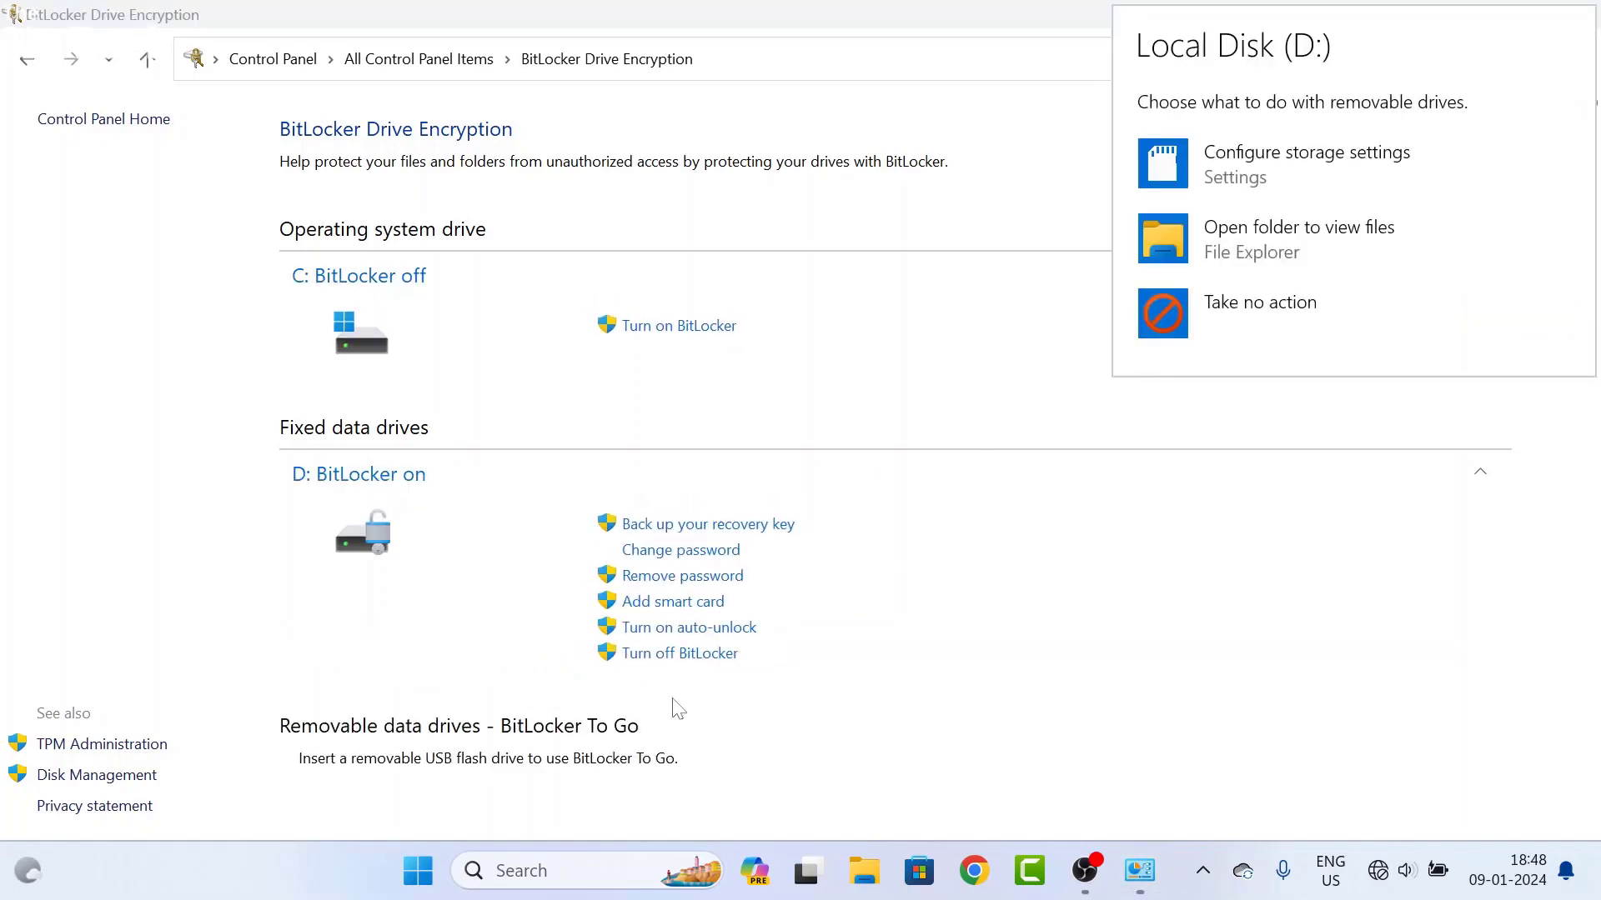
pyautogui.click(689, 658)
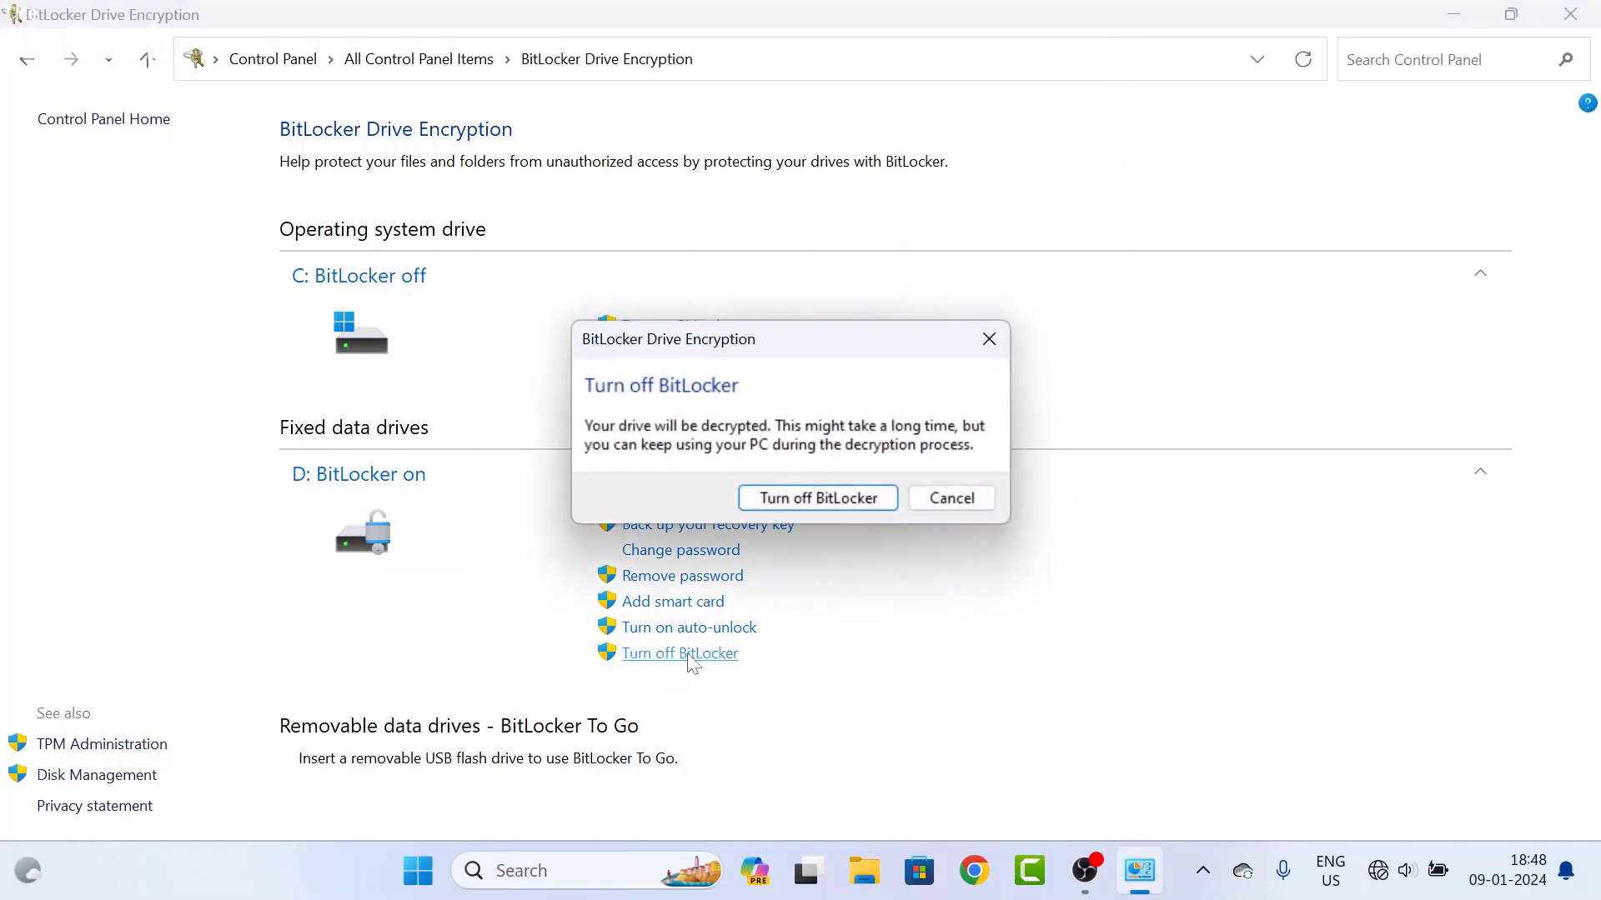
pyautogui.click(836, 505)
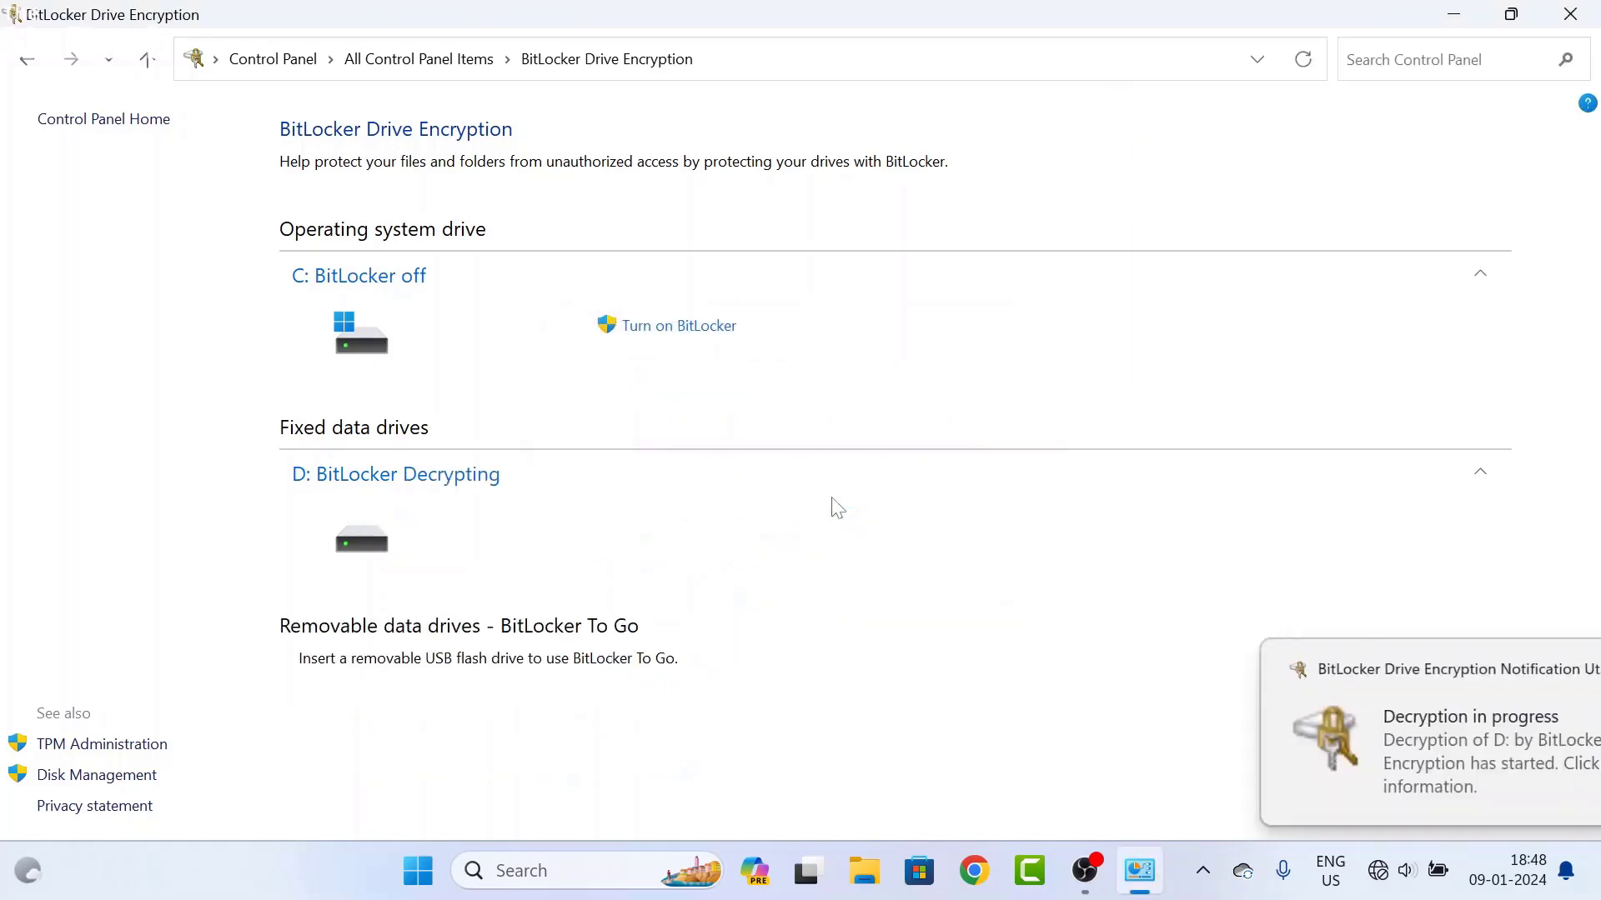